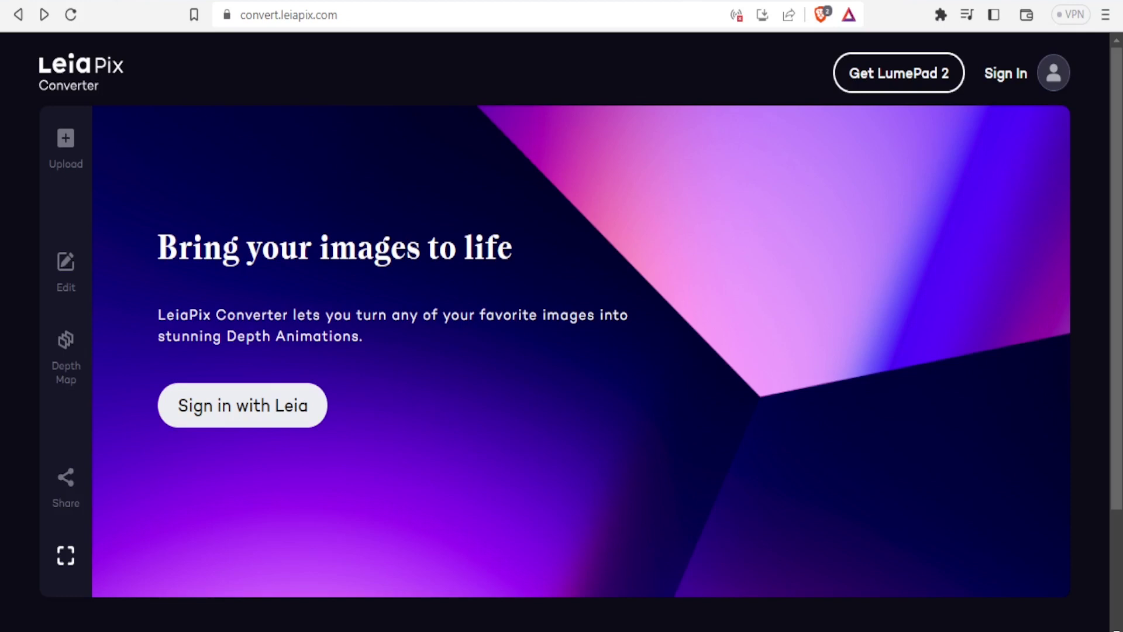
Step: Open the registration form for a new Leia account from the sign-in page
left_click_drag(1116, 147, 1117, 36)
left_click(1002, 75)
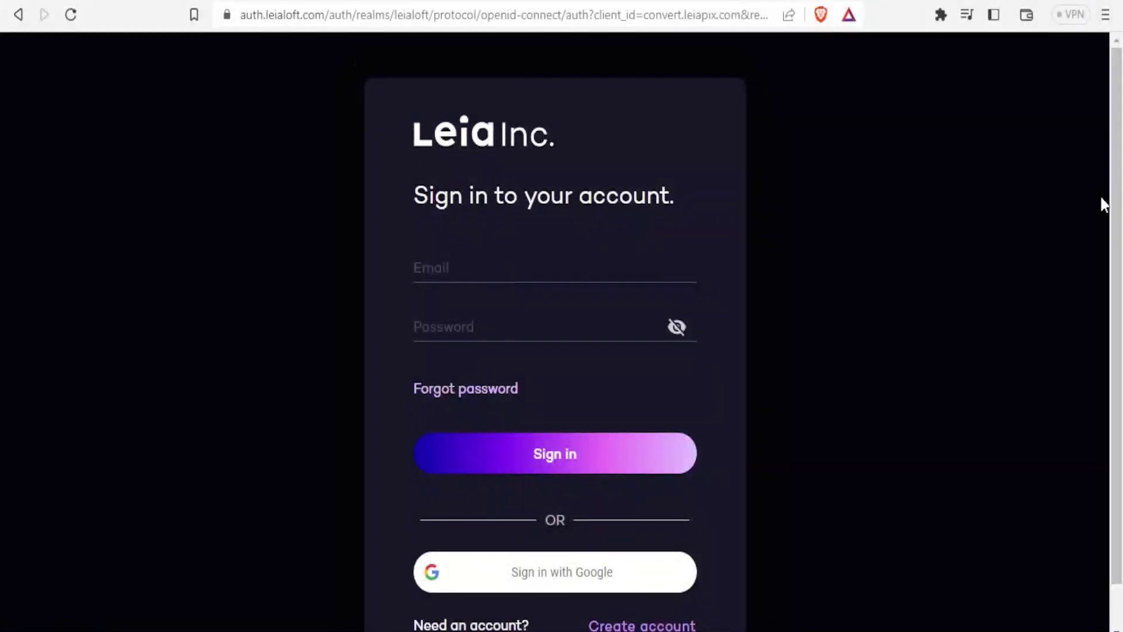
scroll(787, 500, "down", 1)
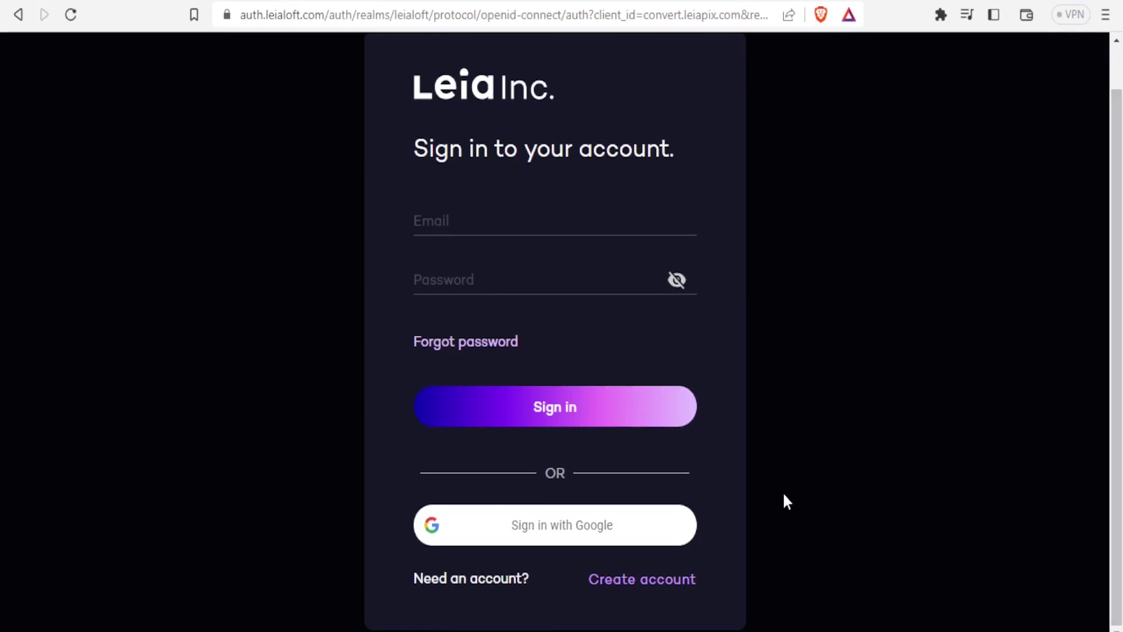
left_click(616, 582)
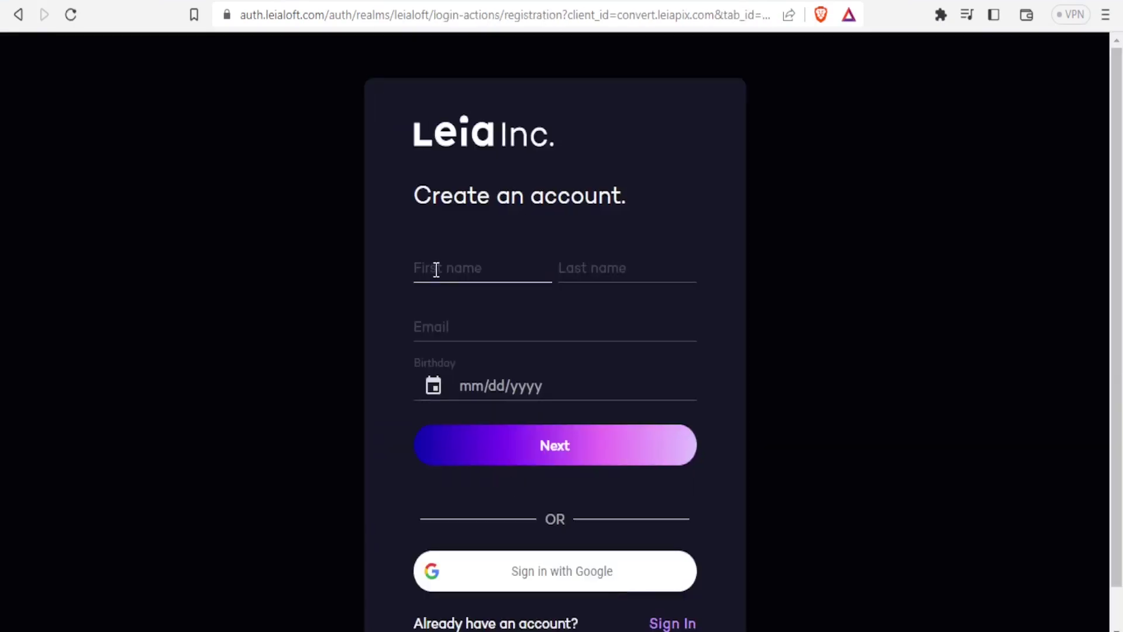
Step: Fill in the first name, last name, e-mail address and birthday for the new account and submit the details
left_click(436, 269)
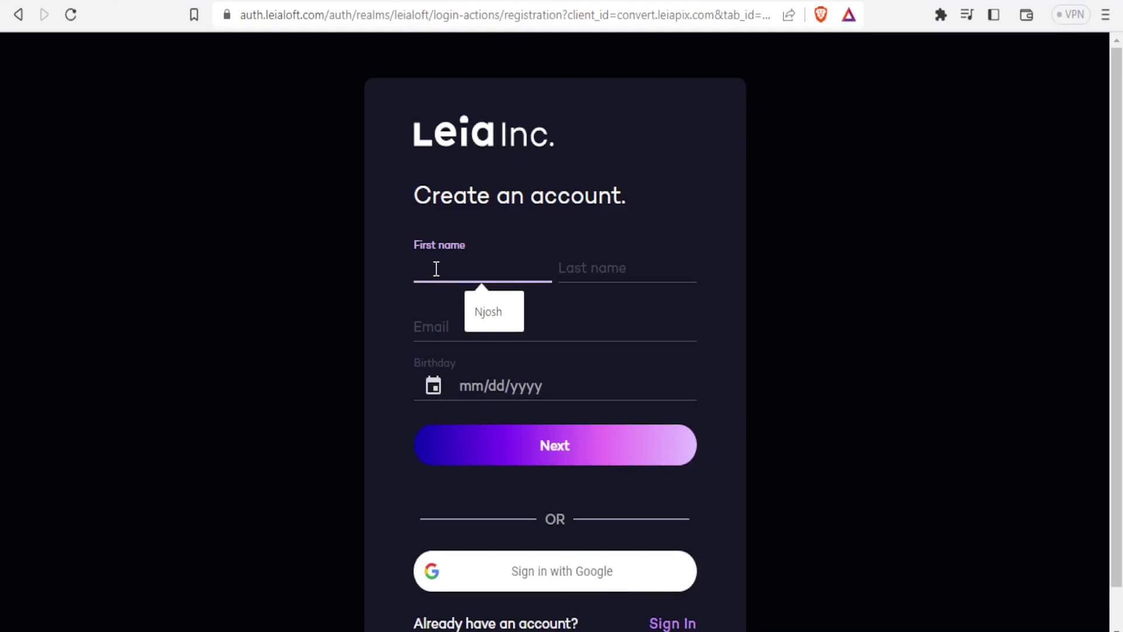
type("Njosh")
left_click(587, 266)
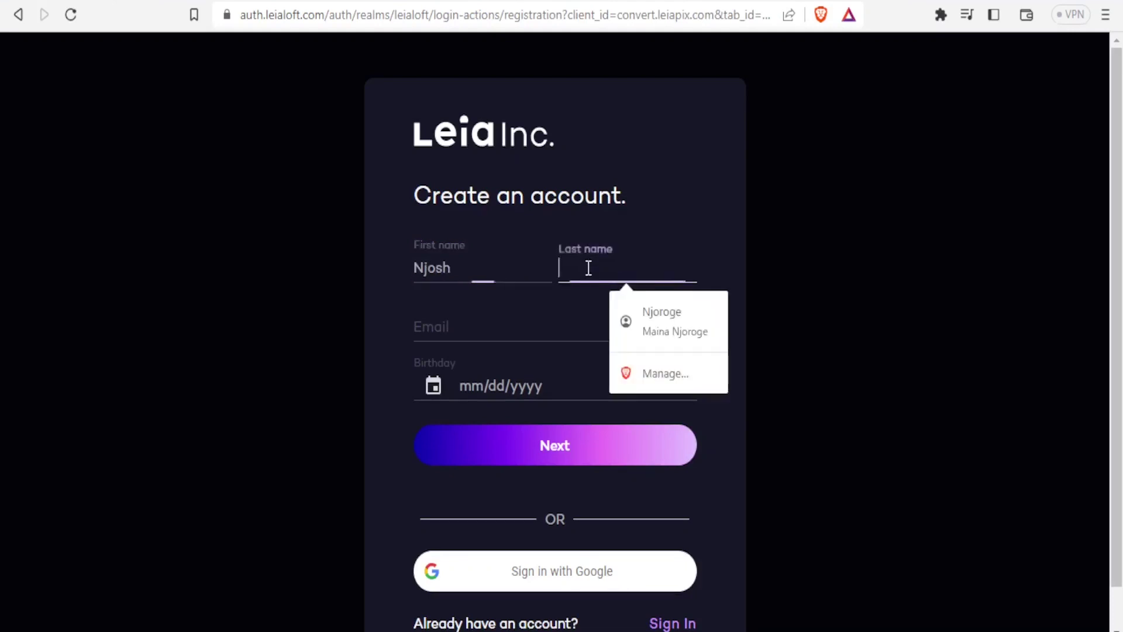
type("Net")
left_click(493, 323)
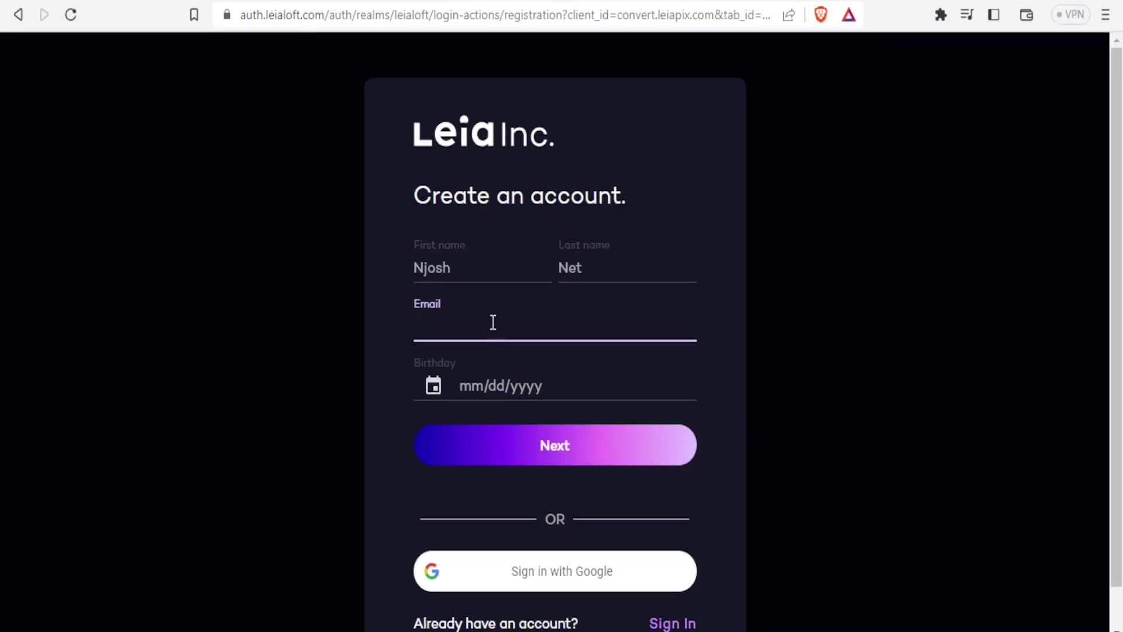
key("ctrl+v")
left_click(473, 384)
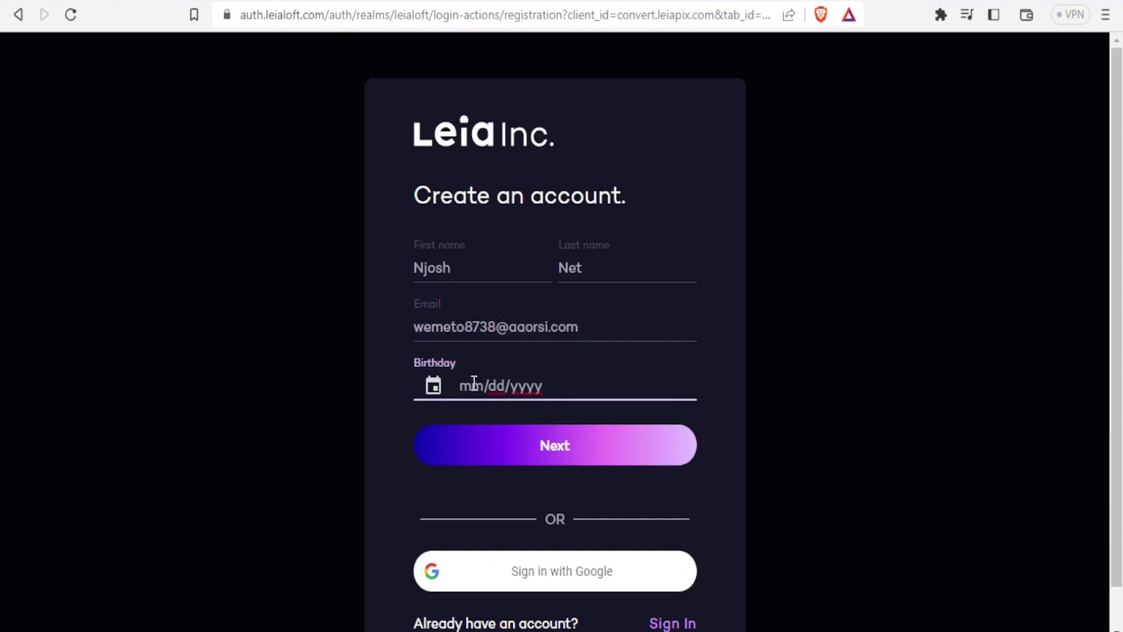
type("01012000")
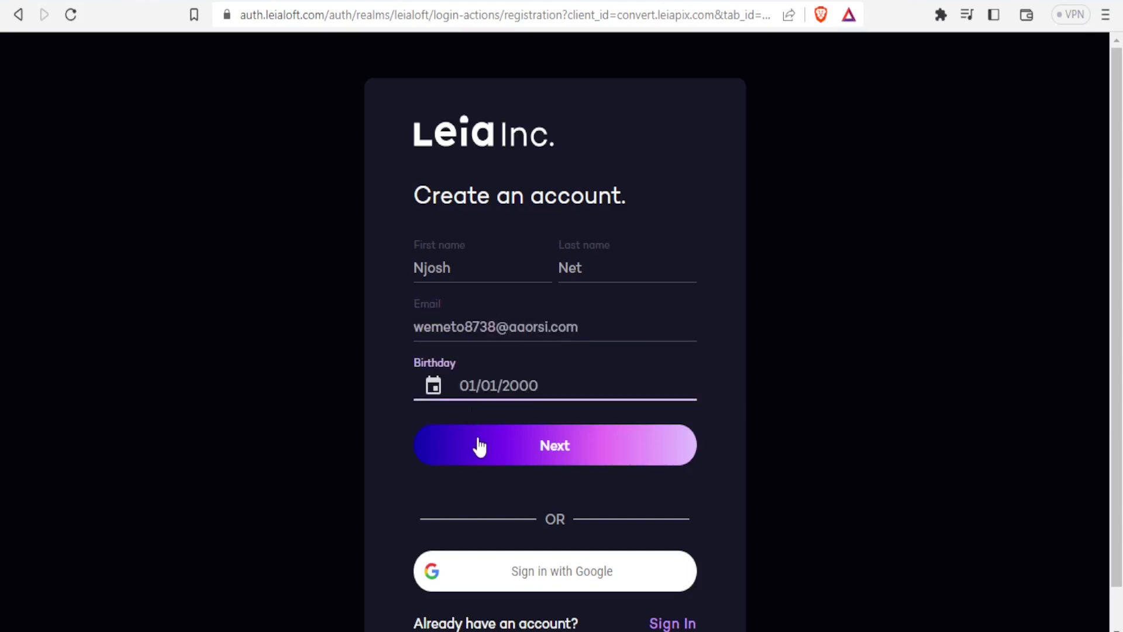
left_click(476, 447)
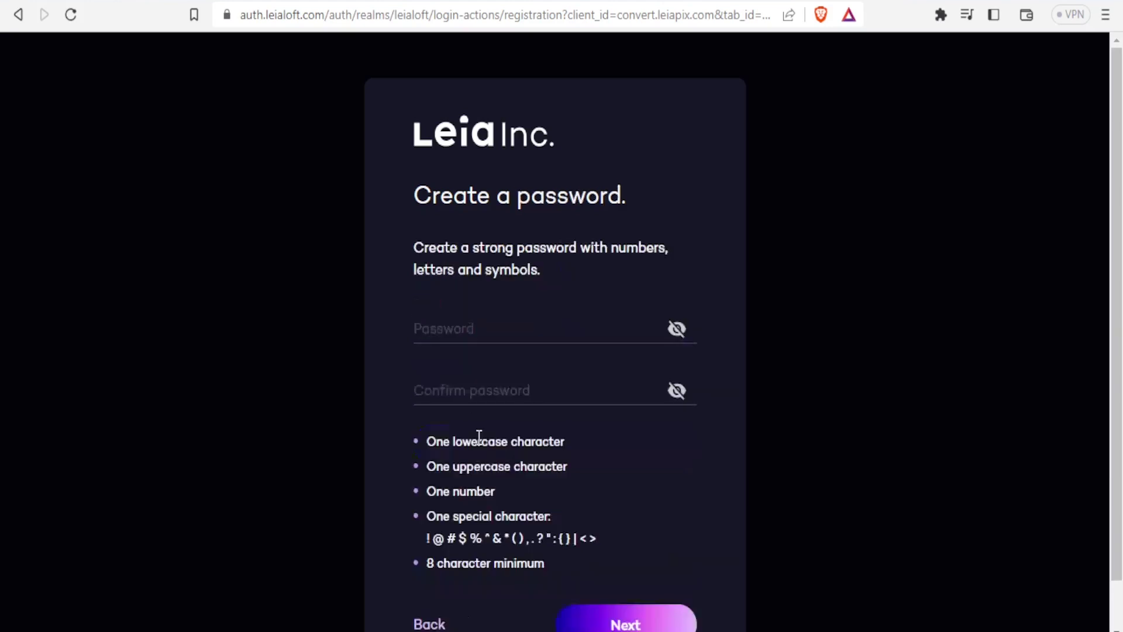
Step: Enter and confirm the new account password, and accept the privacy terms to complete the registration
left_click(439, 331)
type("••••••••••")
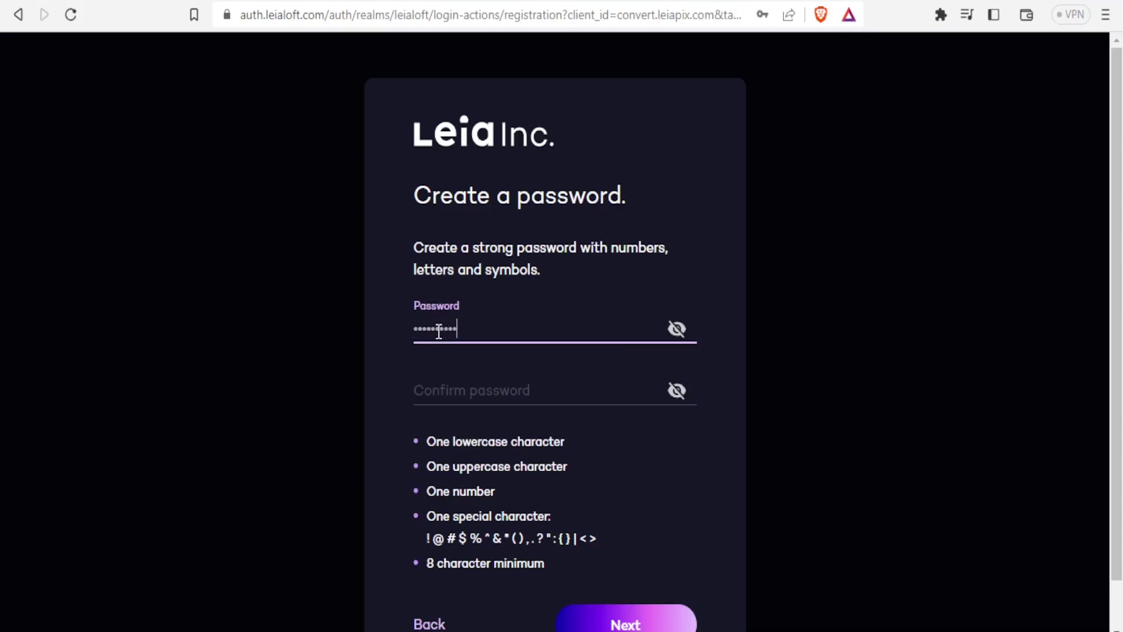
left_click(439, 384)
type("••••••••••")
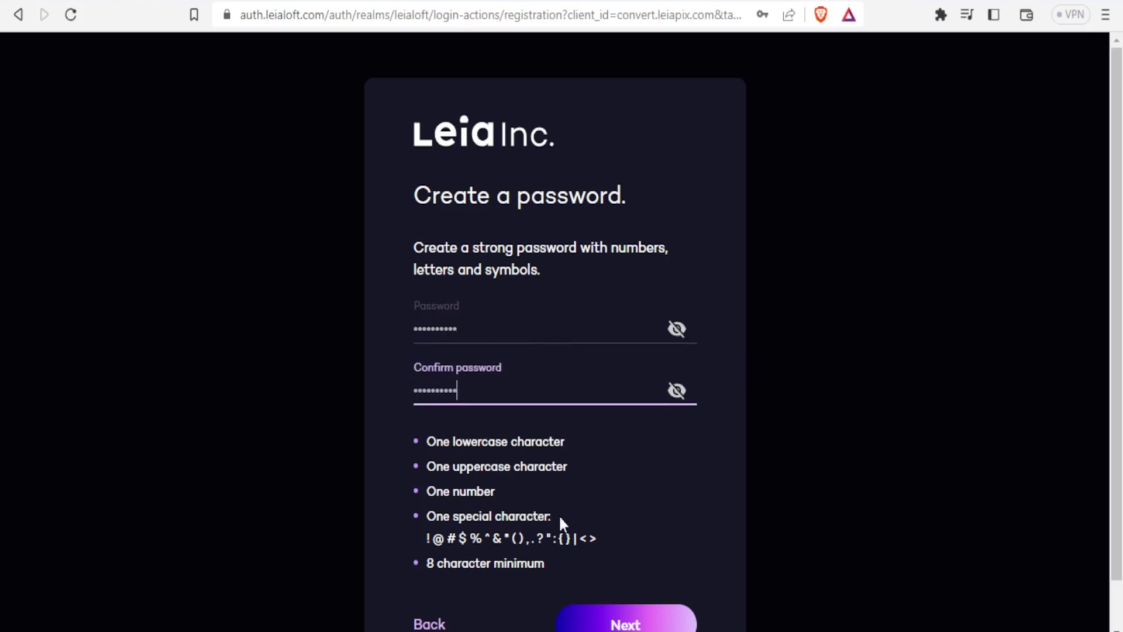
left_click(611, 621)
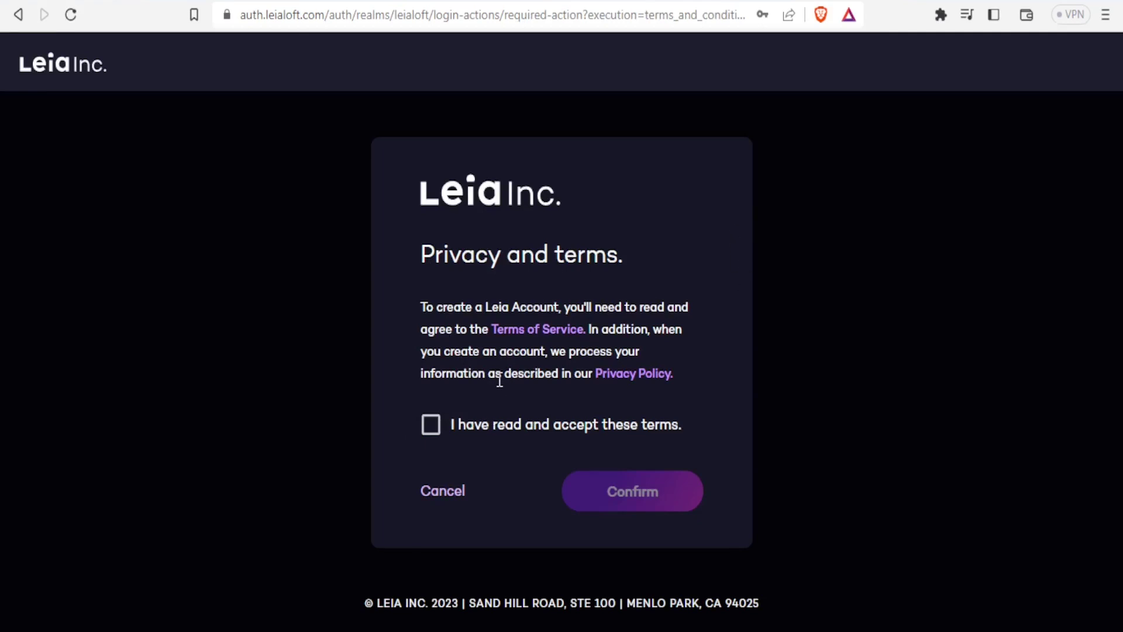
left_click(431, 425)
left_click(639, 489)
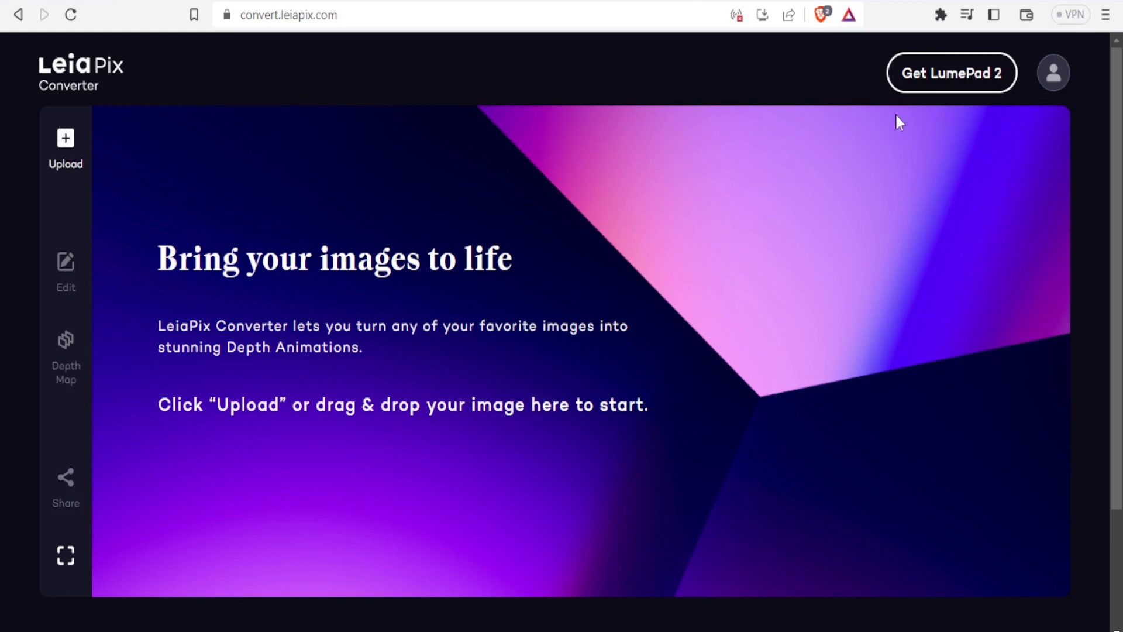
left_click(1054, 82)
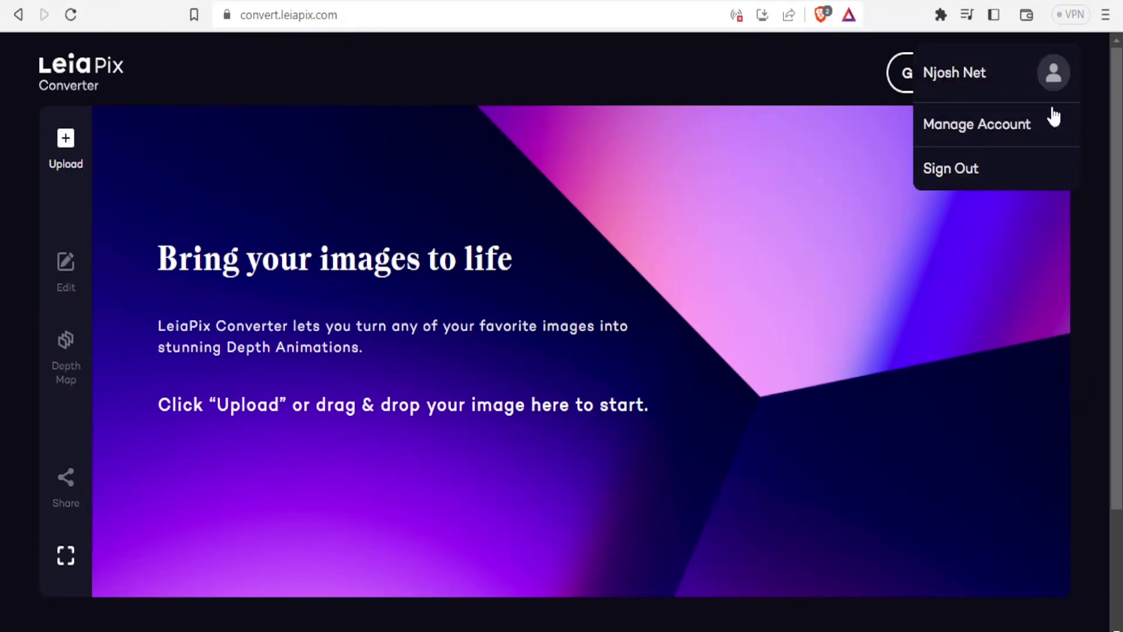
left_click(771, 286)
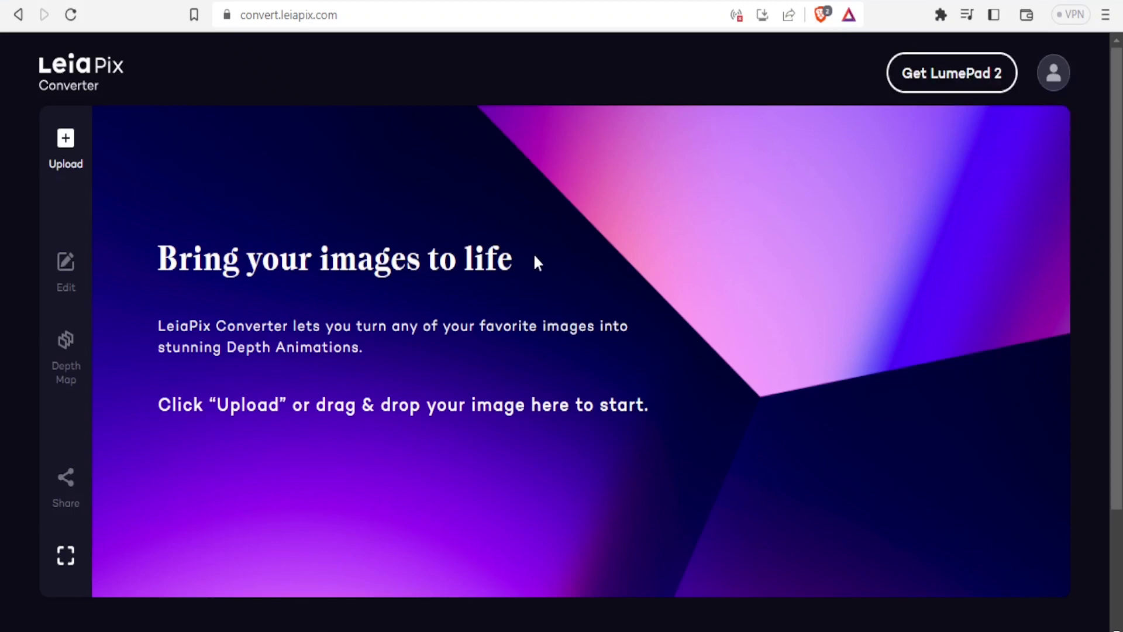
Step: Upload the image "a yellow weaver bird" from the Downloads folder
left_click(67, 146)
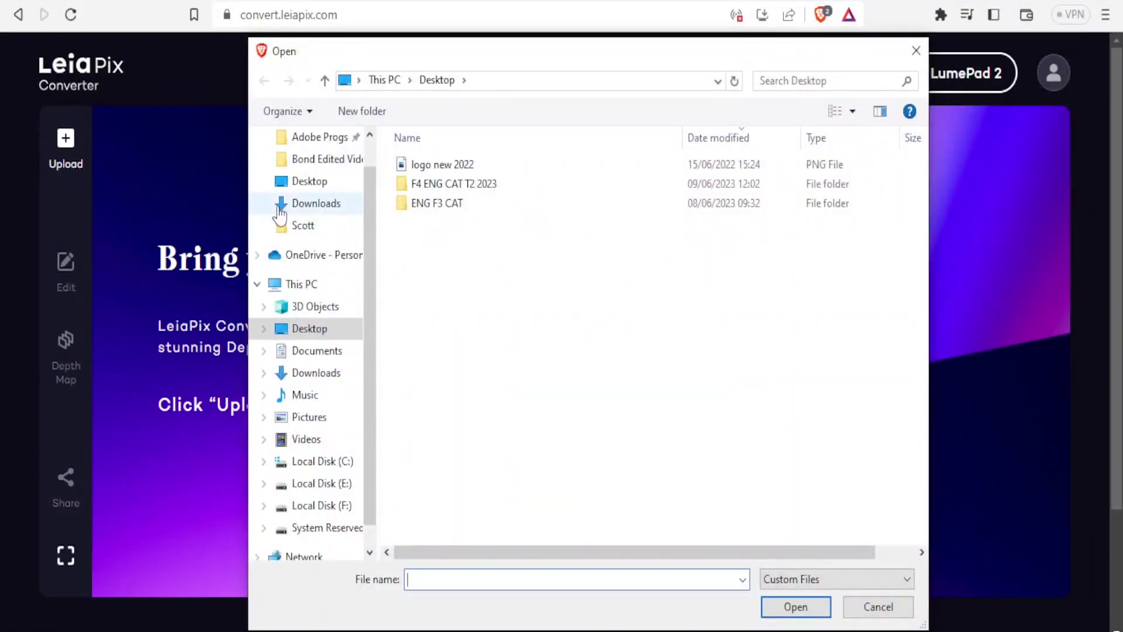
left_click(321, 375)
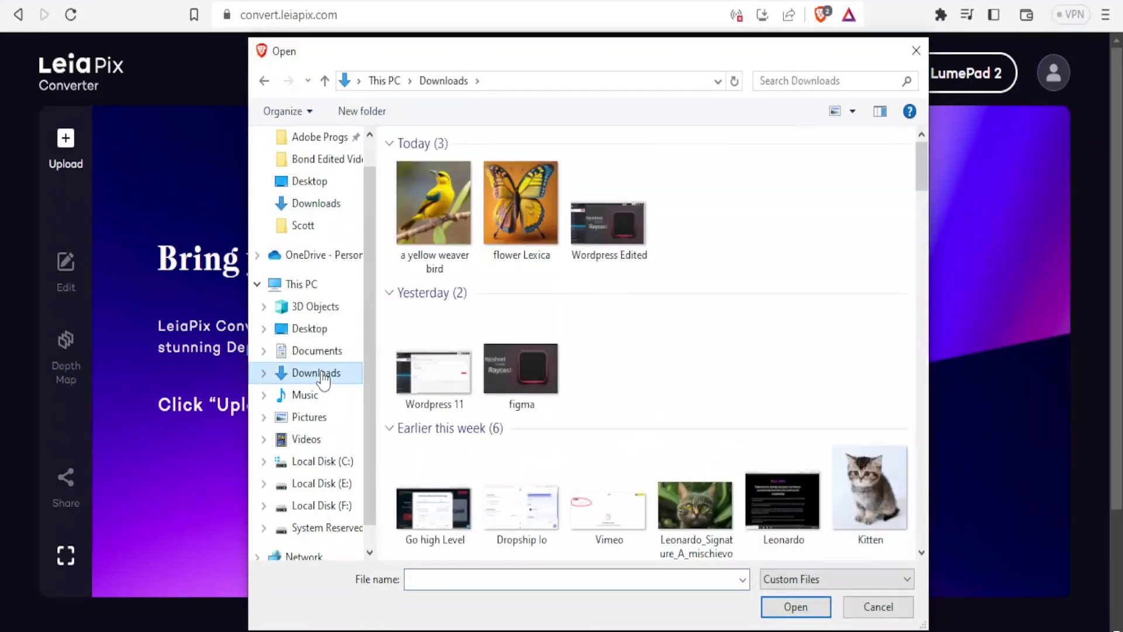
left_click(443, 219)
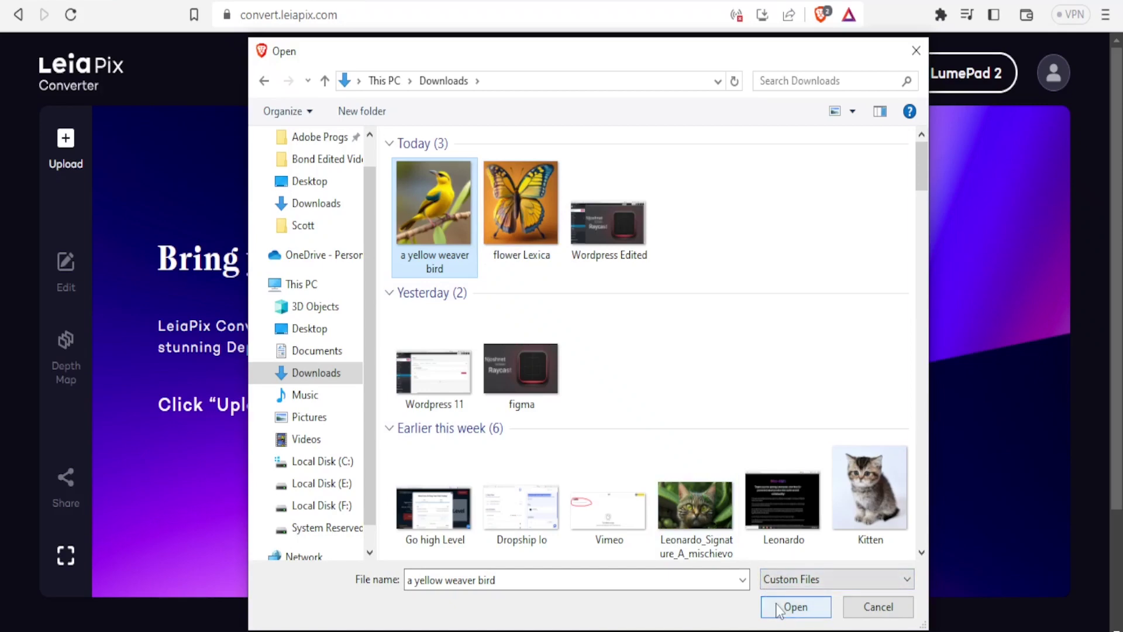
left_click(794, 606)
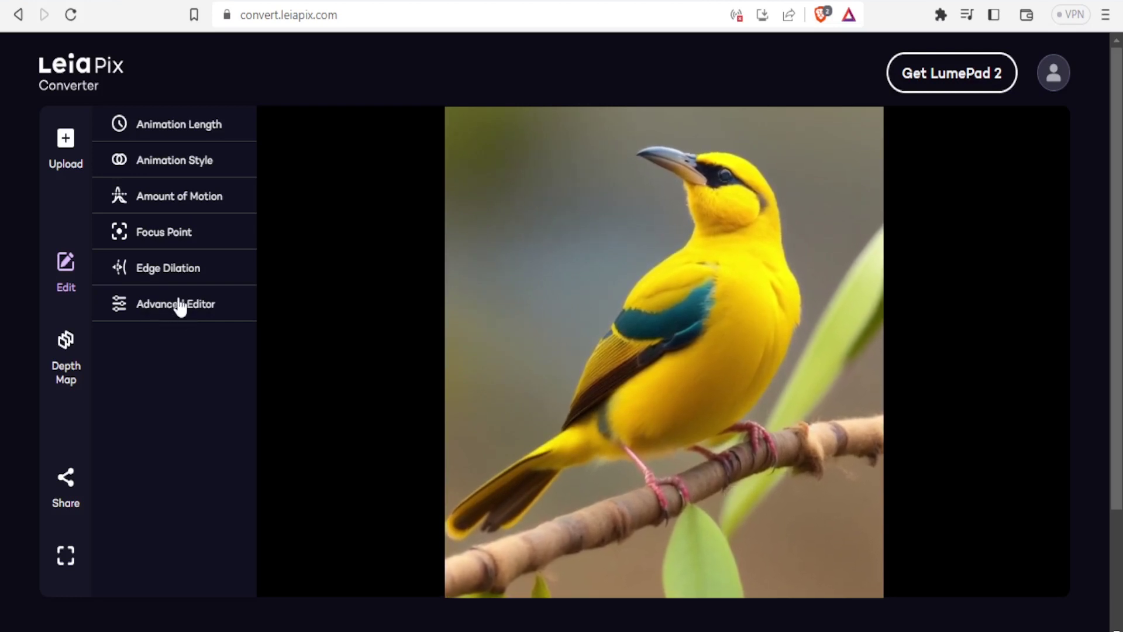
Step: Try animation lengths of 6 s and 1 s, and settle on a length of 2 s
left_click(160, 138)
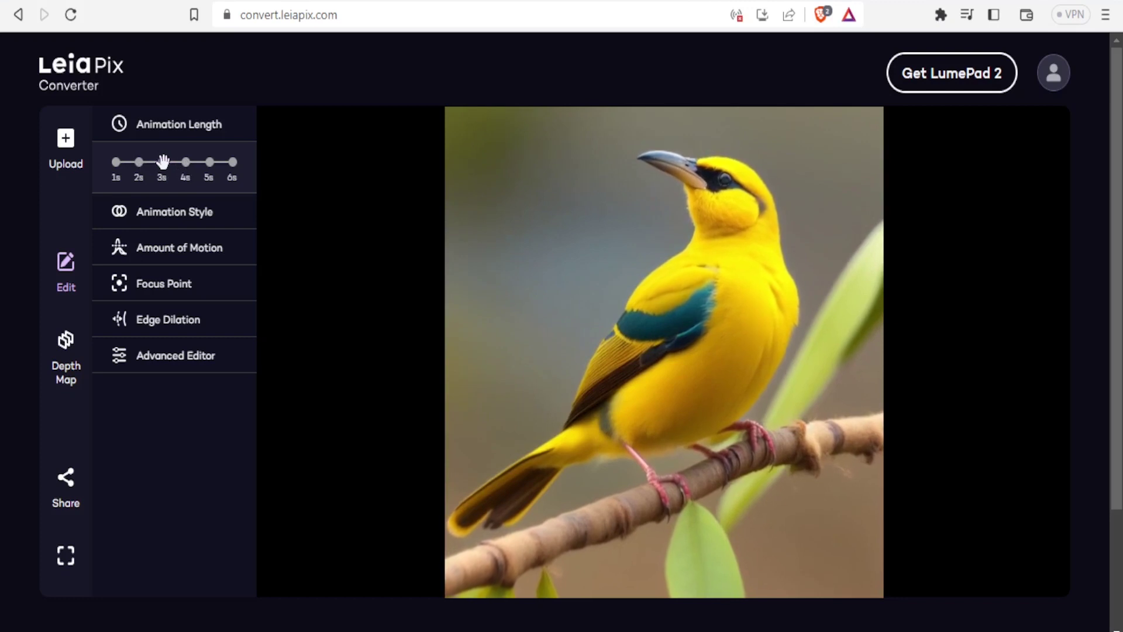
left_click_drag(164, 162, 234, 162)
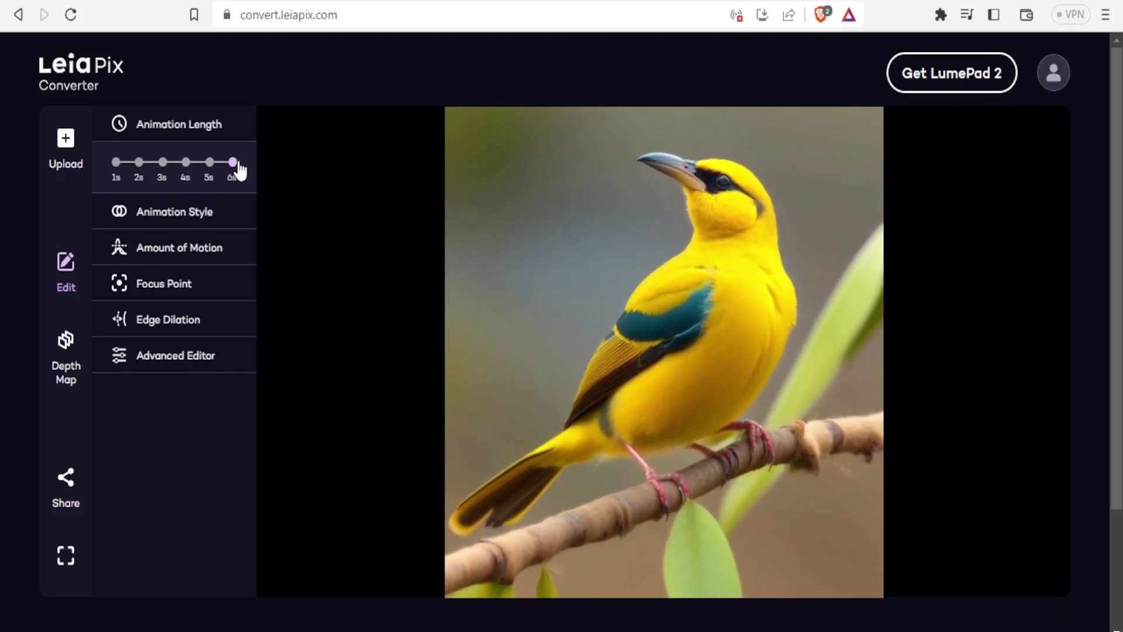
left_click_drag(229, 159, 139, 174)
left_click_drag(139, 162, 113, 162)
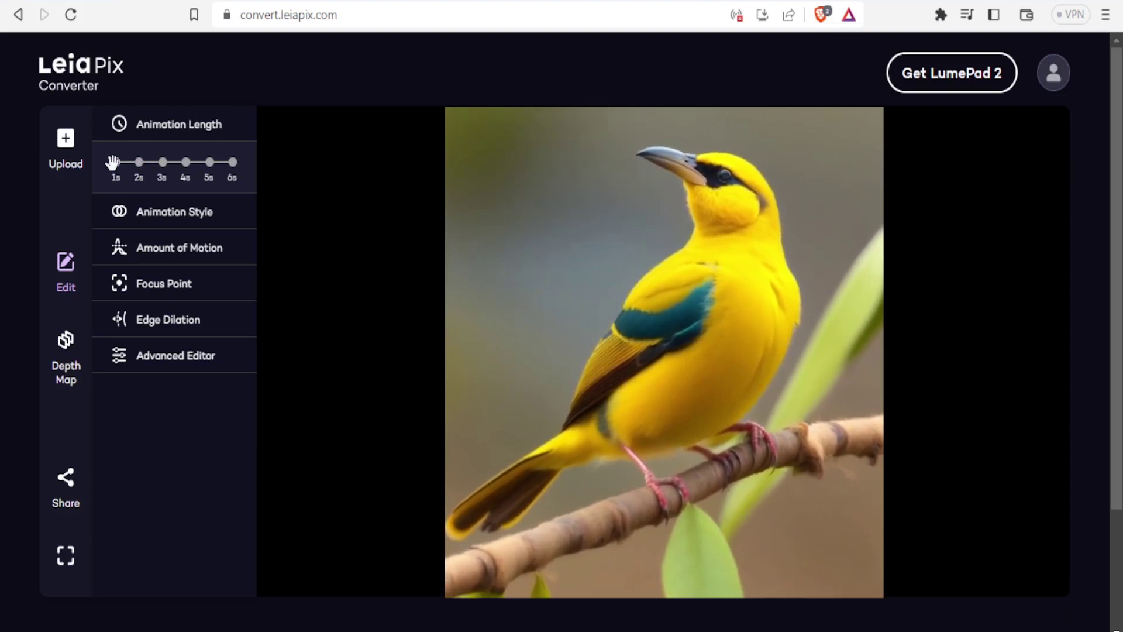
left_click_drag(112, 162, 136, 162)
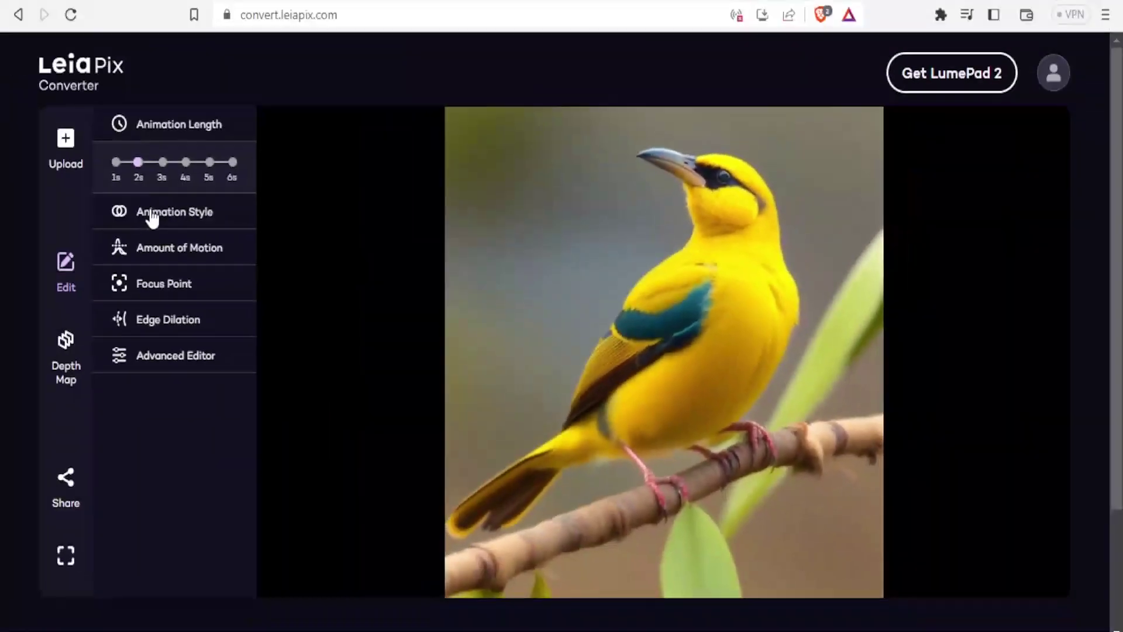
Step: Try the Horizontal, Wide Circle, Circle and Tall Circle animation styles, and set the style to Vertical
left_click(151, 214)
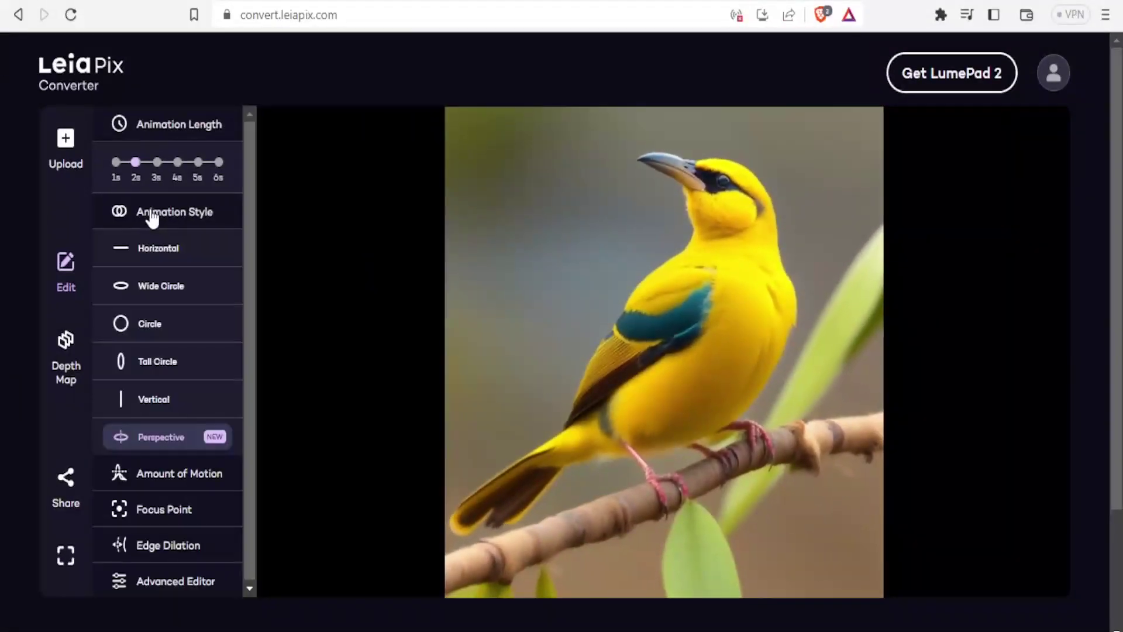
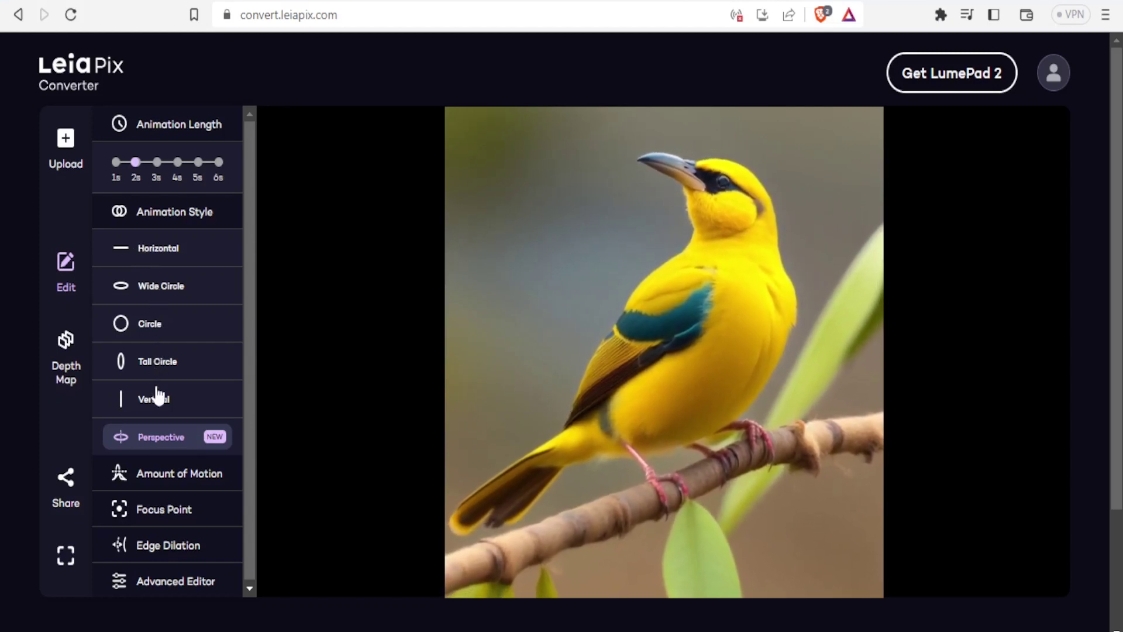
left_click(157, 256)
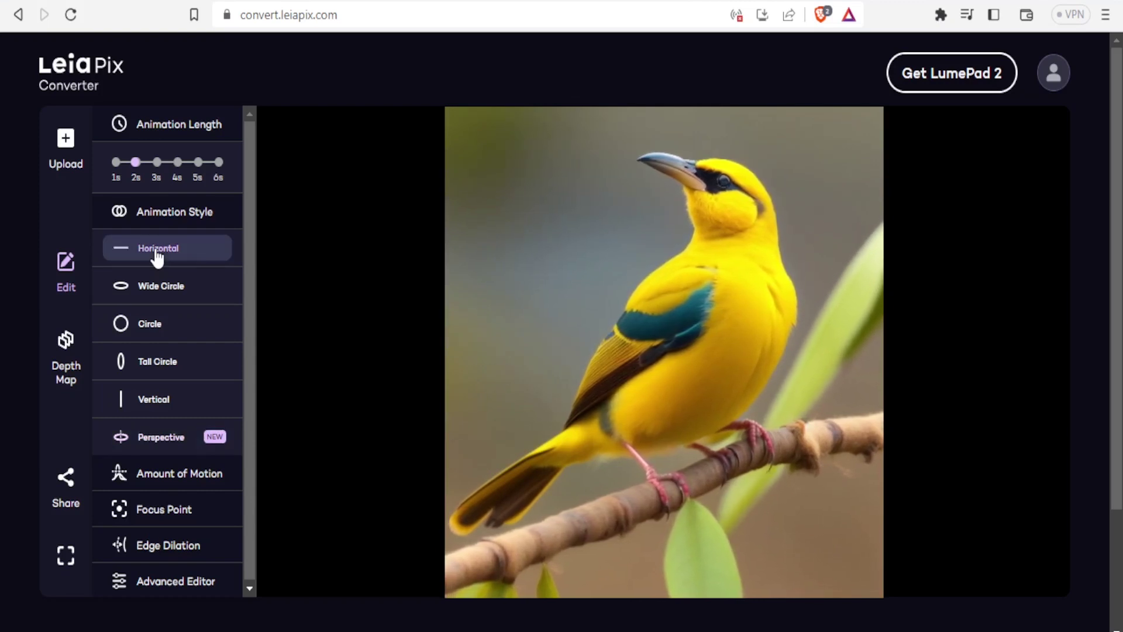
left_click(157, 292)
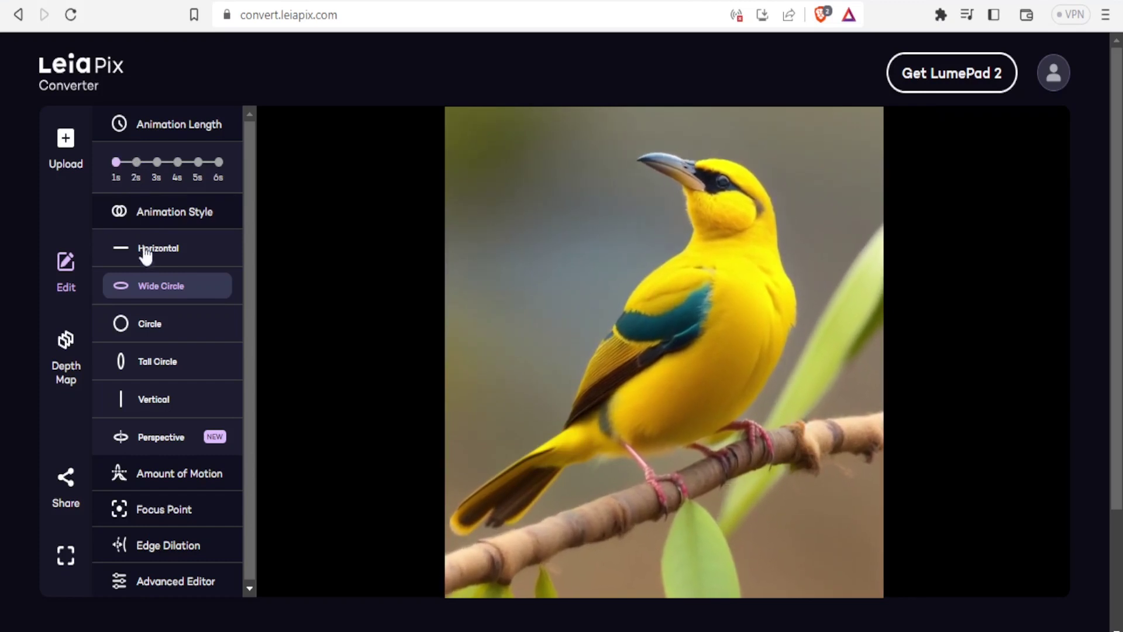
left_click(140, 329)
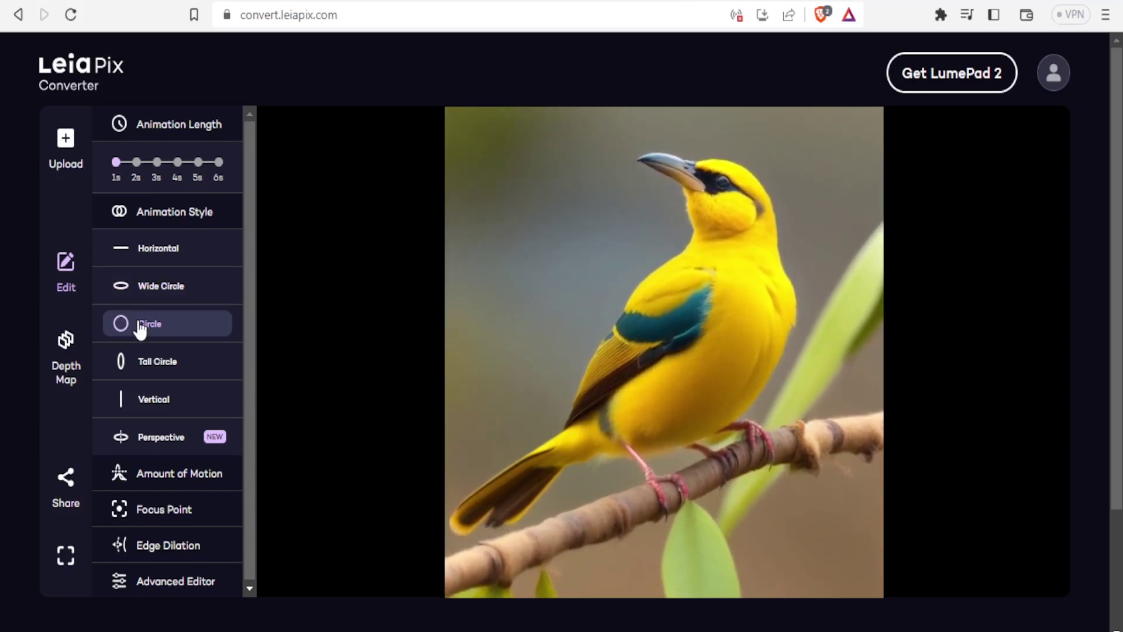
left_click(144, 367)
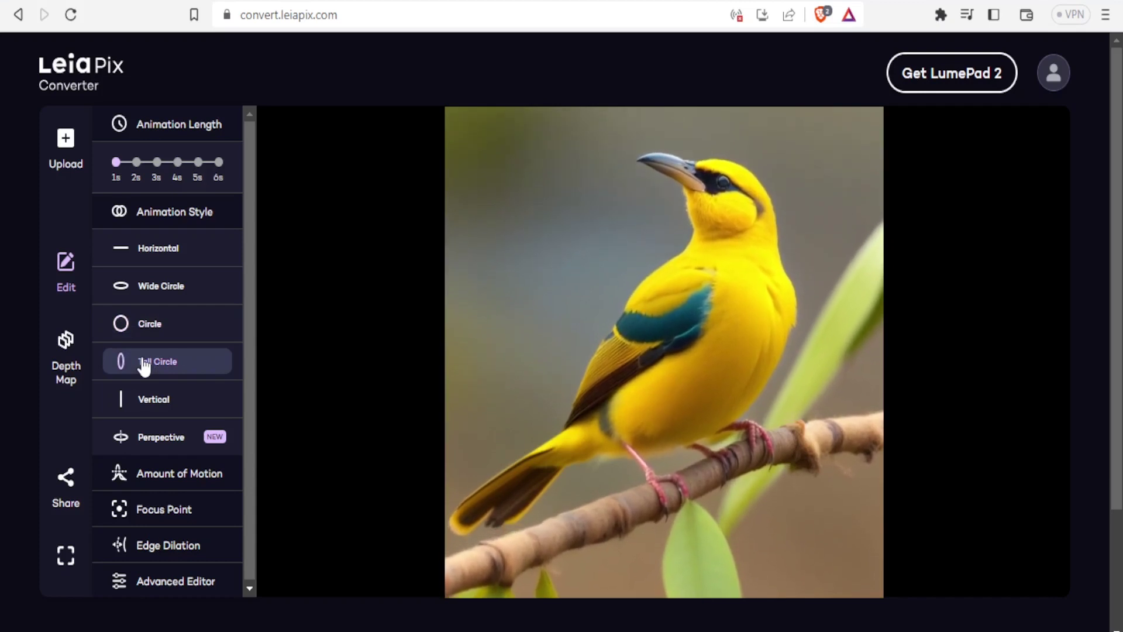
left_click(148, 403)
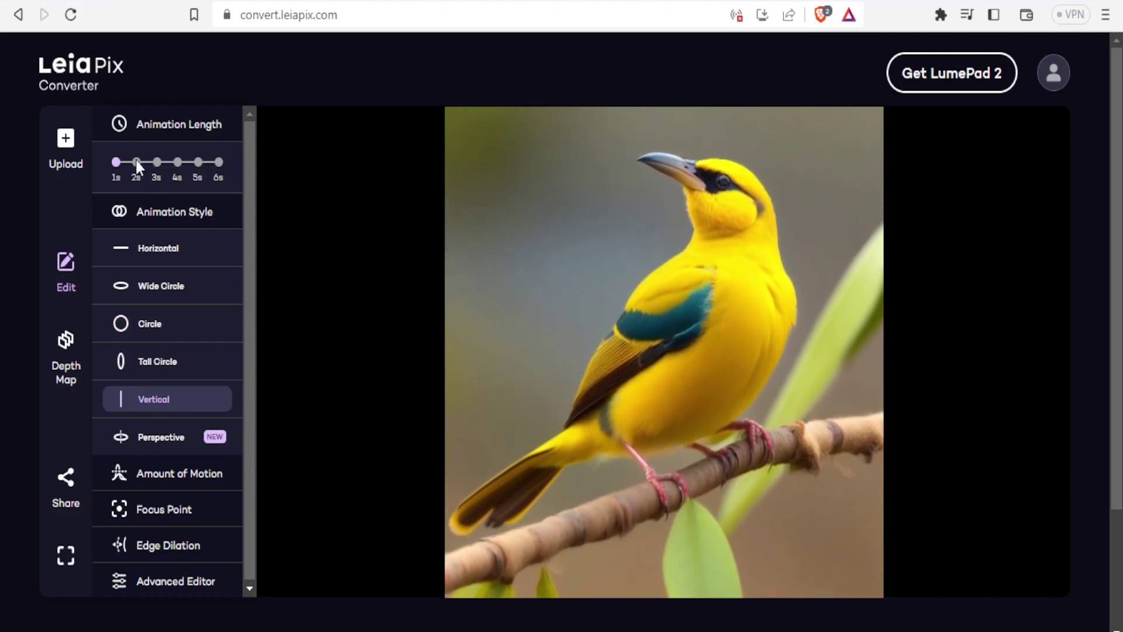
Step: Try a 6 s animation length, set it back to 2 s, and set the amount of motion to More
left_click_drag(116, 162, 208, 160)
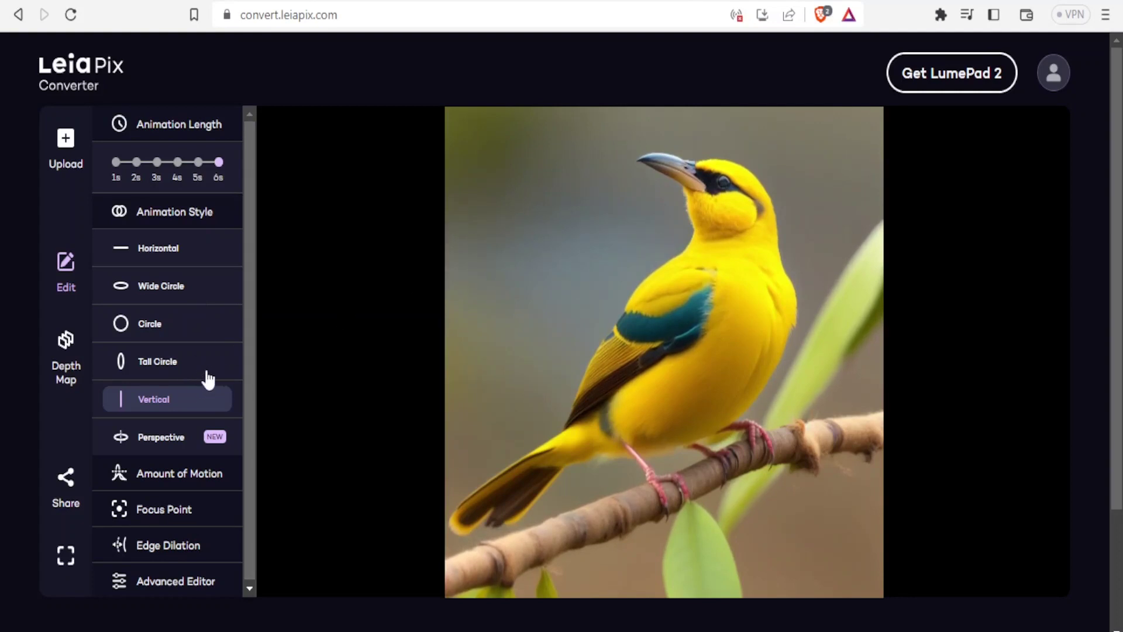
left_click(122, 220)
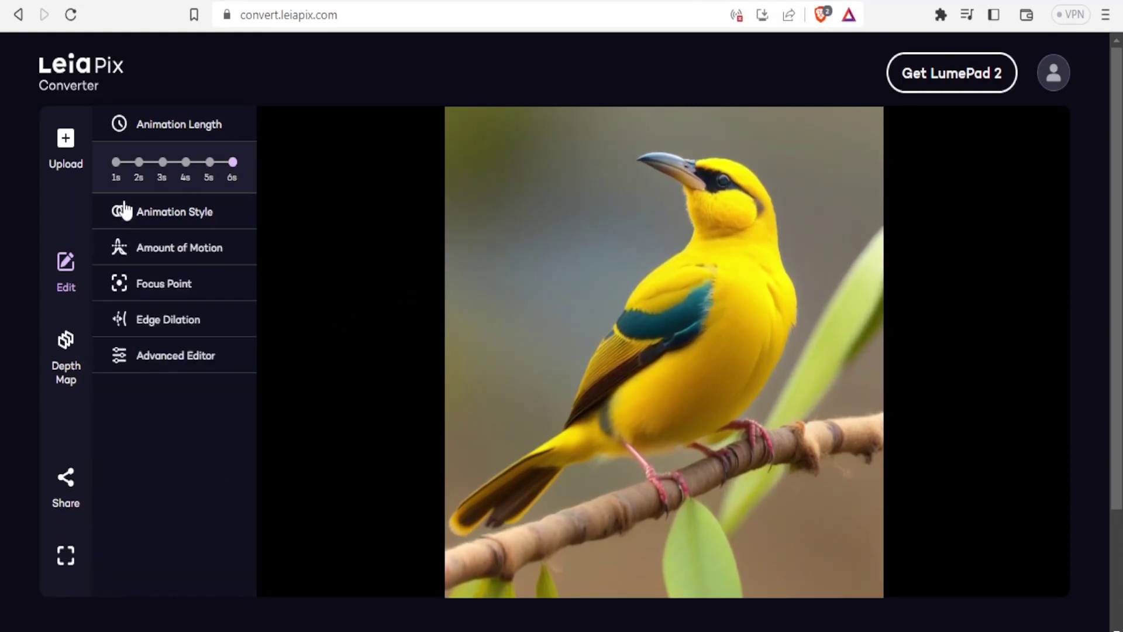
left_click(133, 255)
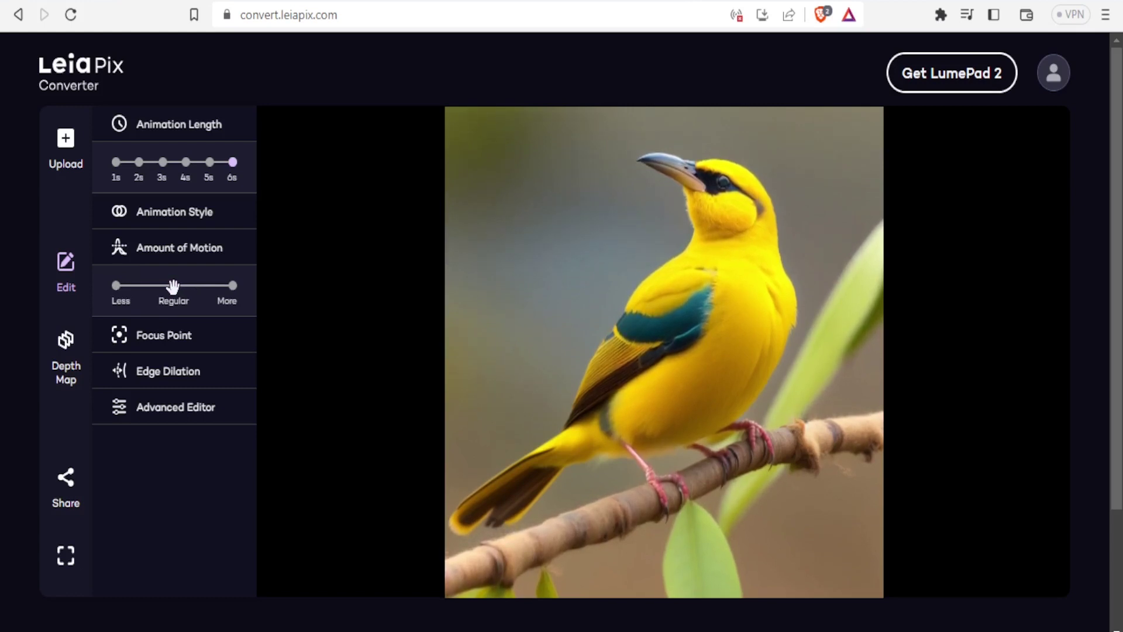
left_click_drag(232, 159, 138, 170)
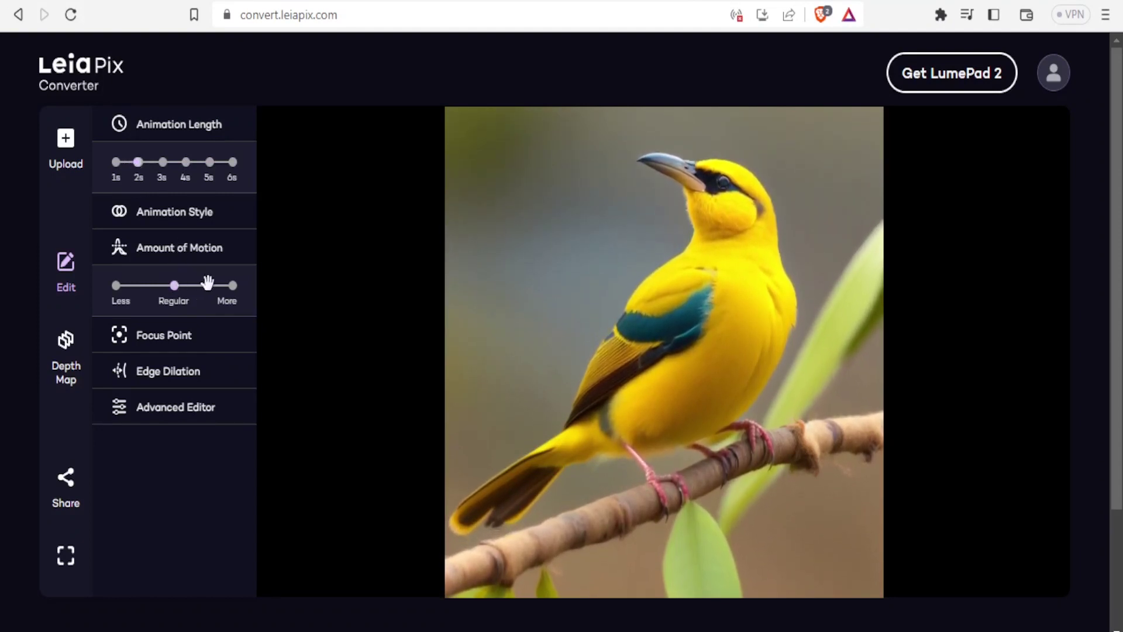
left_click(232, 285)
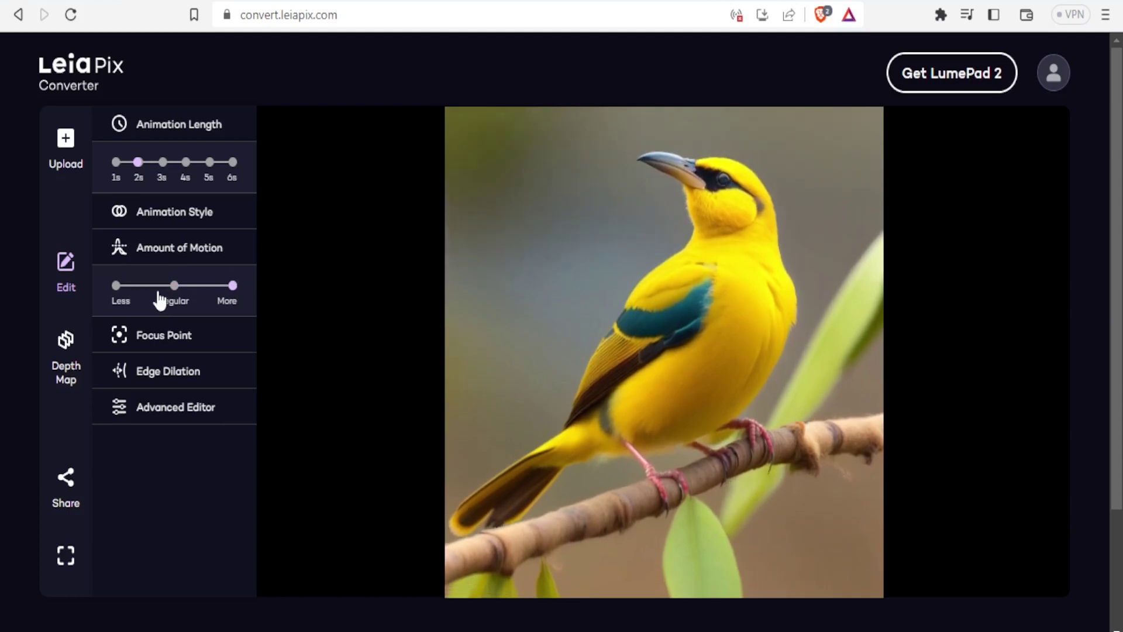
Step: Keep the amount of motion at More, try the Far and Center focus points, and set the focus point to Close
left_click(233, 285)
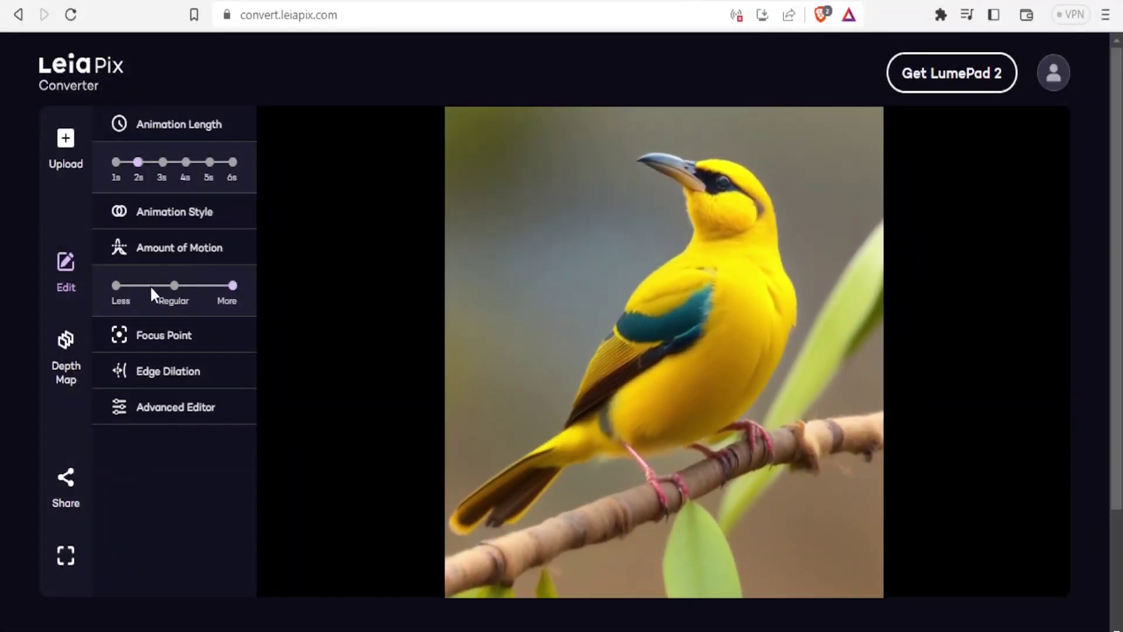
left_click(151, 348)
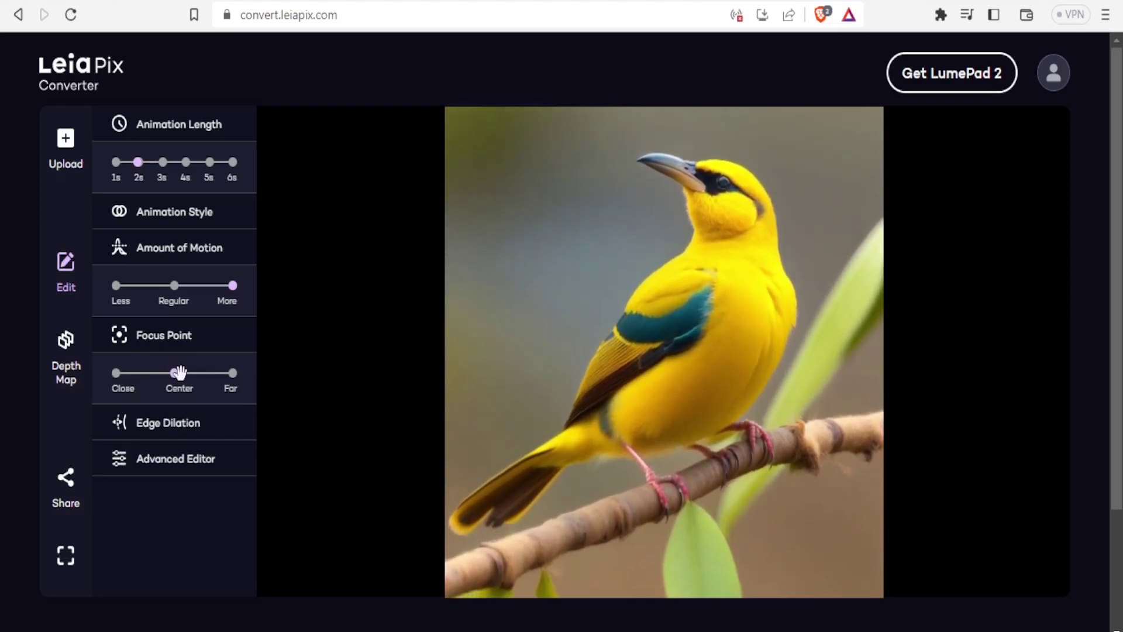
left_click(213, 373)
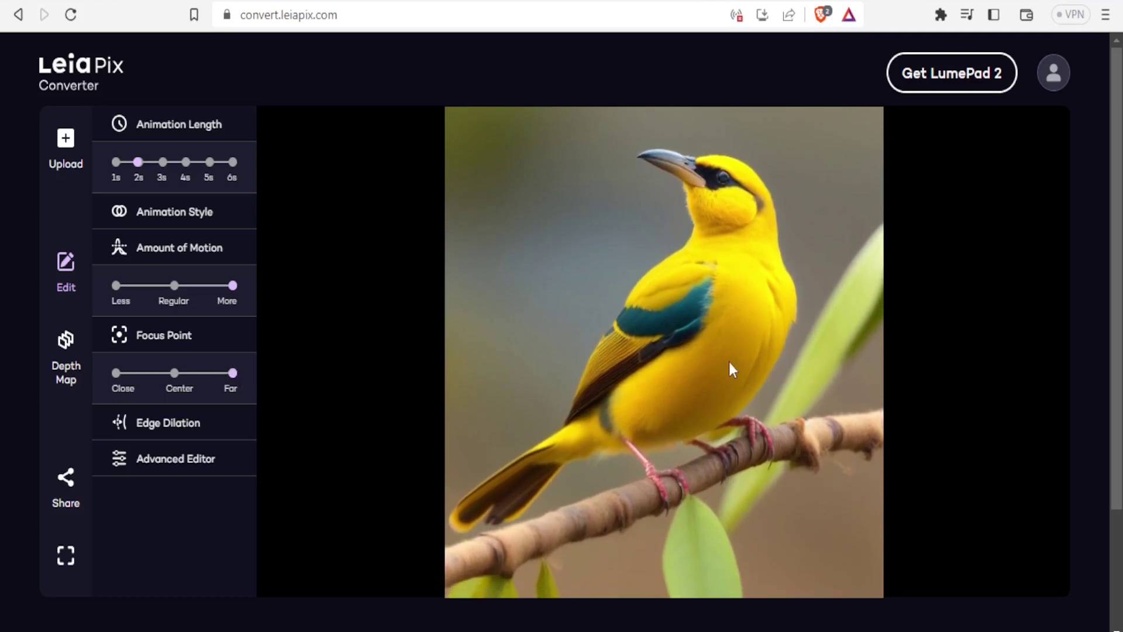
left_click_drag(229, 374, 117, 374)
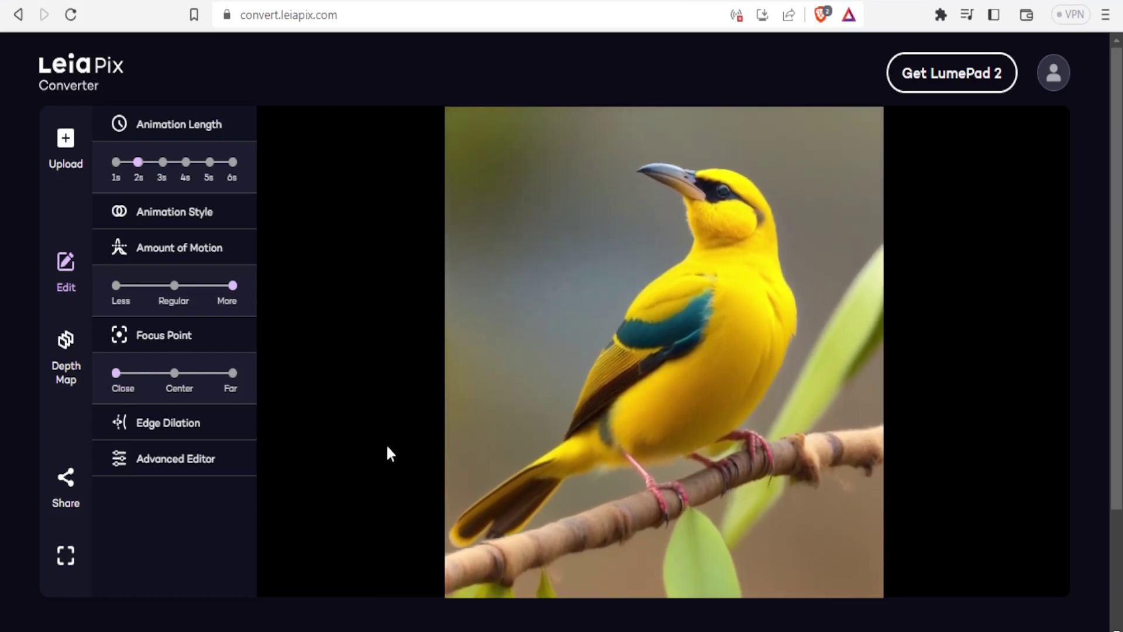
left_click(173, 373)
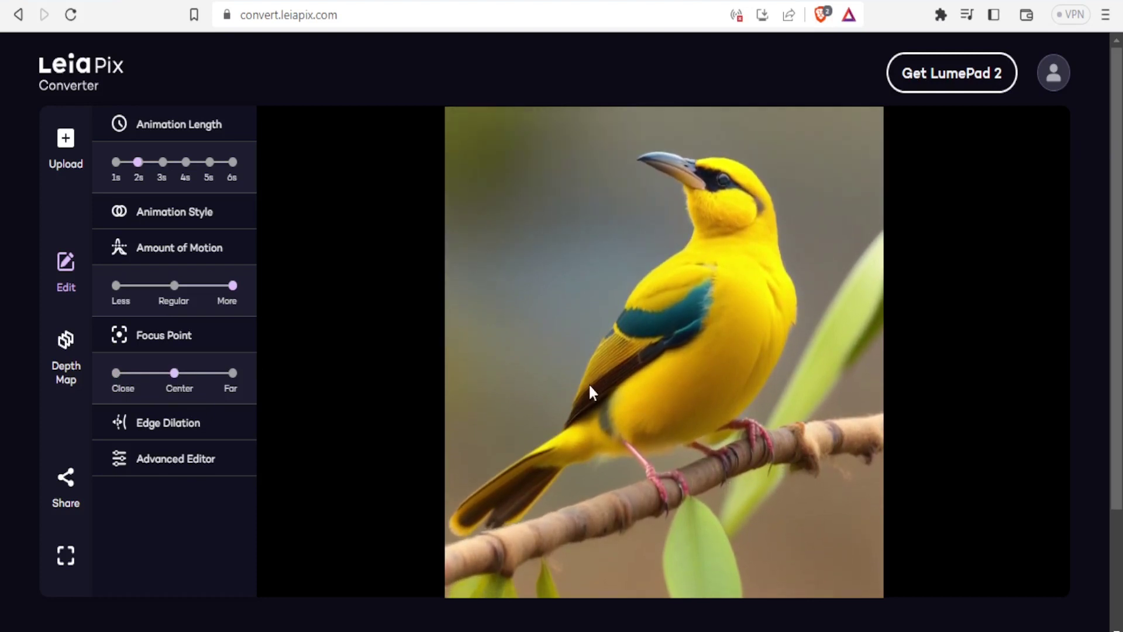
left_click(233, 372)
left_click(177, 374)
left_click(232, 372)
left_click(116, 373)
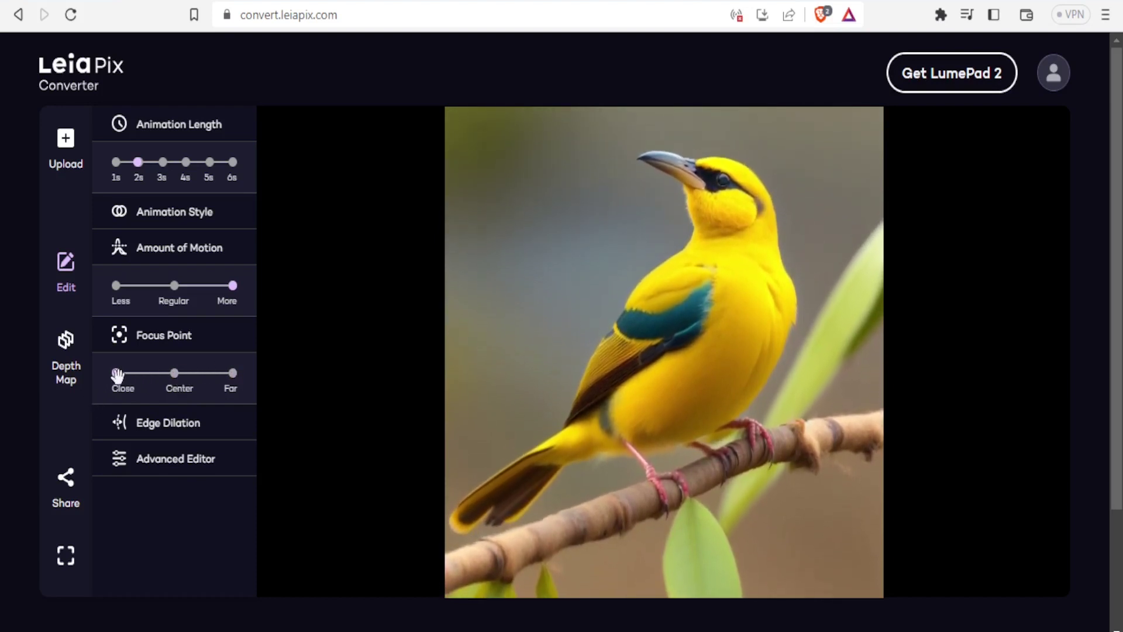
Step: Try an edge dilation of 1.5, and set the edge dilation to 0.0
left_click(143, 427)
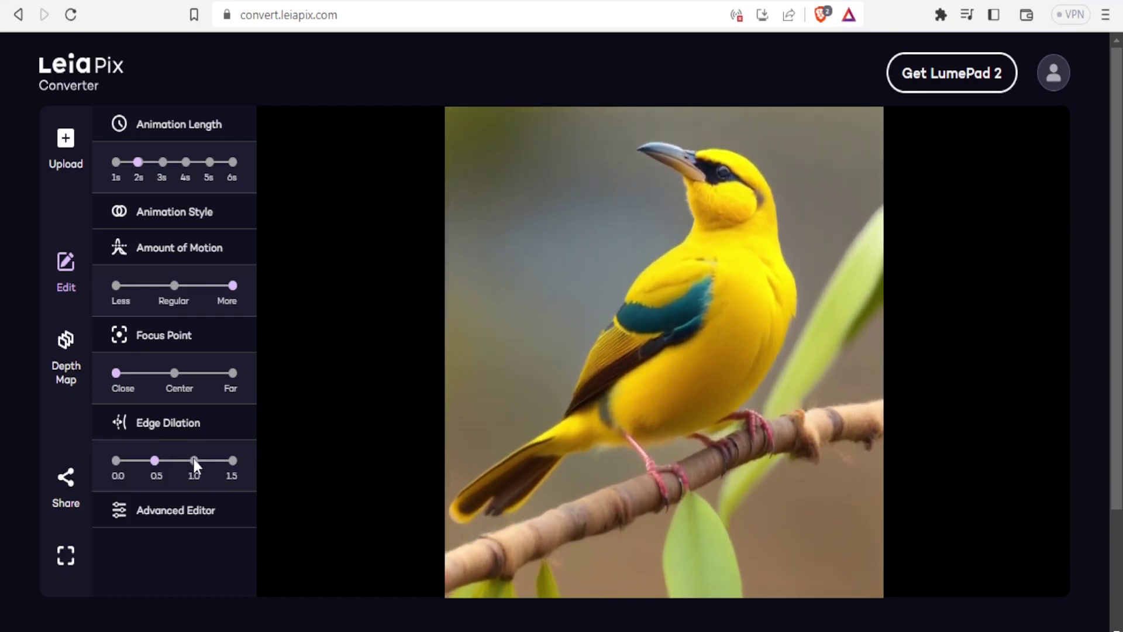
left_click(233, 461)
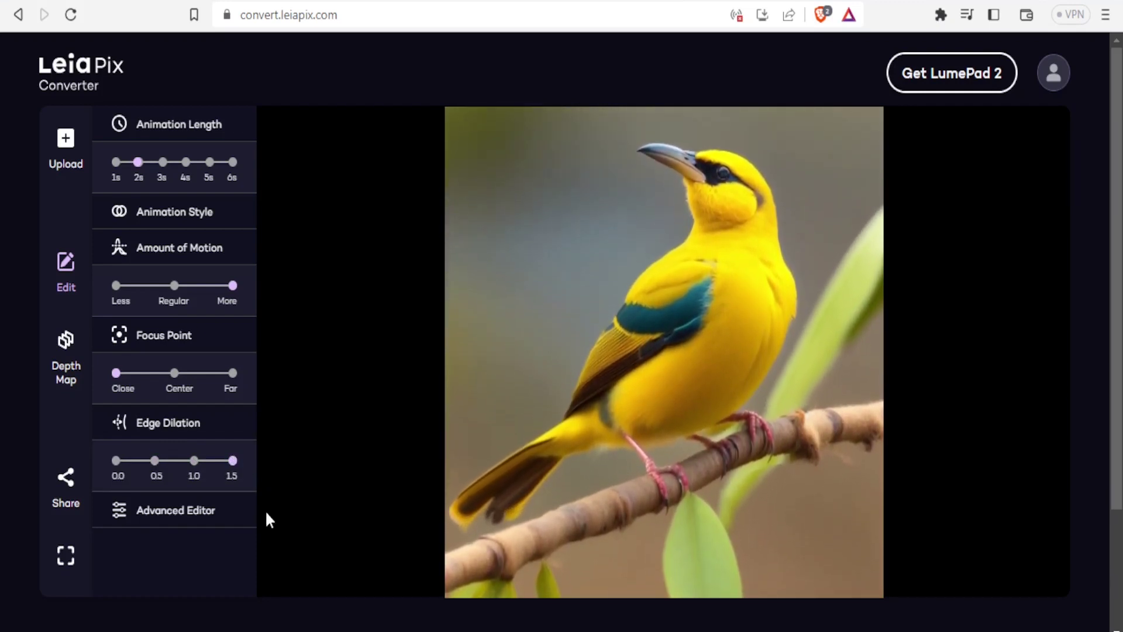
left_click_drag(228, 460, 119, 462)
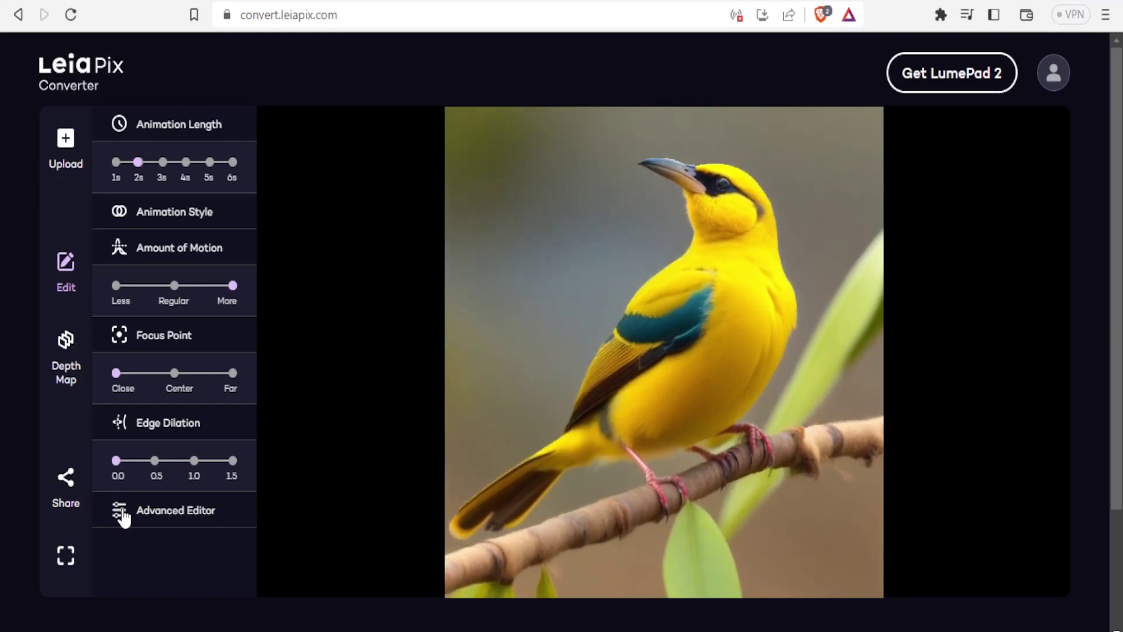
Step: In the Advanced Editor, try Amplitude-X at its maximum and return it to 0.00
left_click(121, 514)
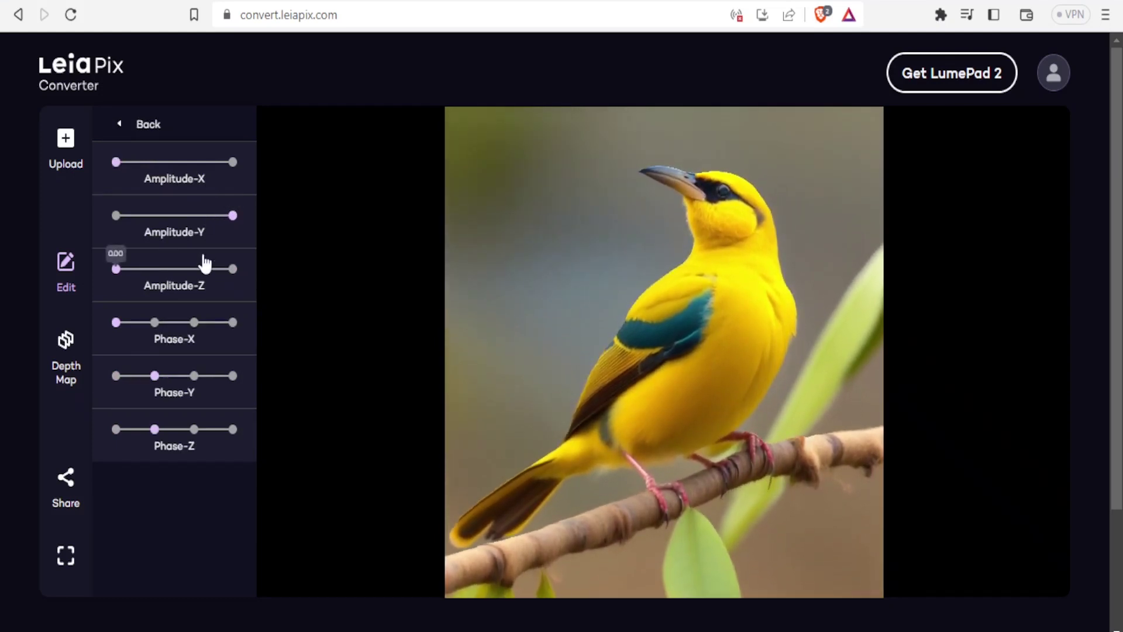
left_click(117, 164)
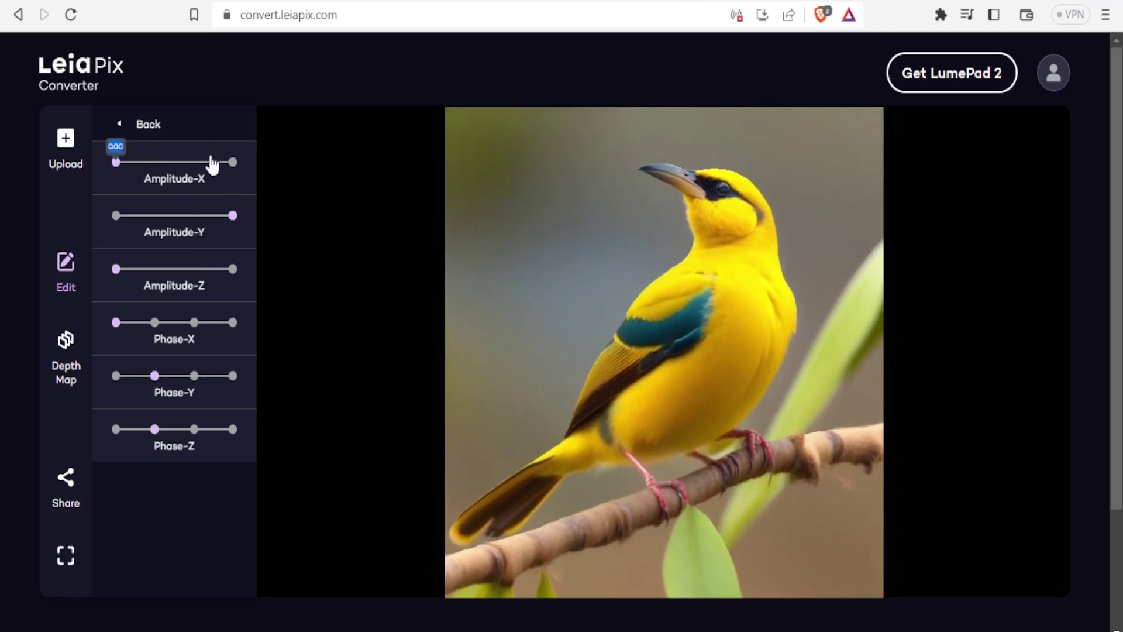
left_click(234, 162)
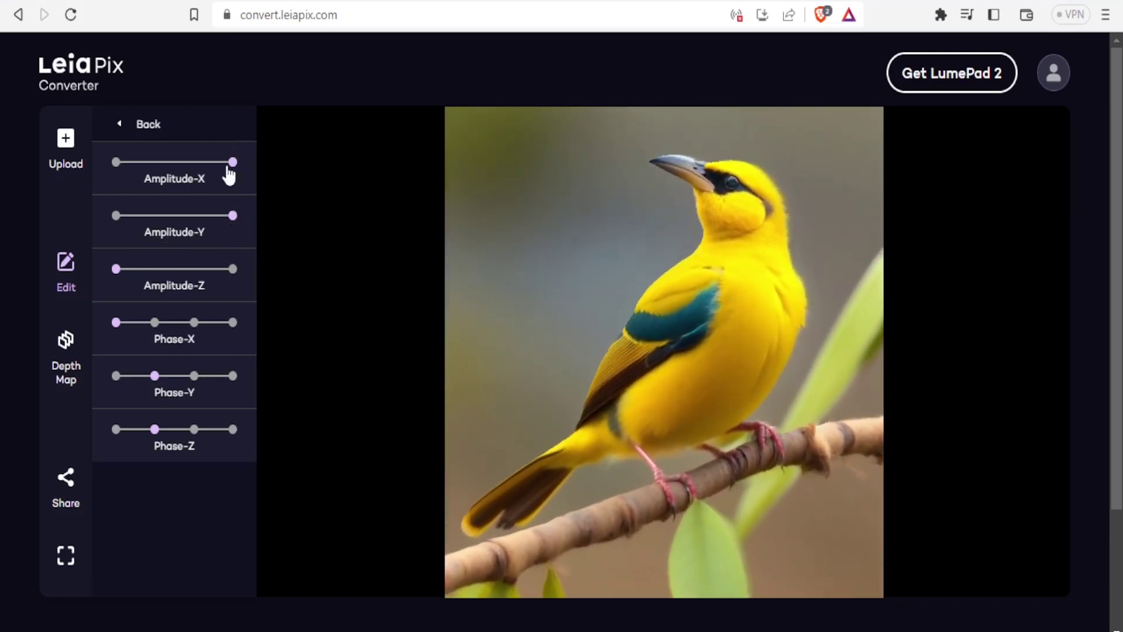
left_click(116, 162)
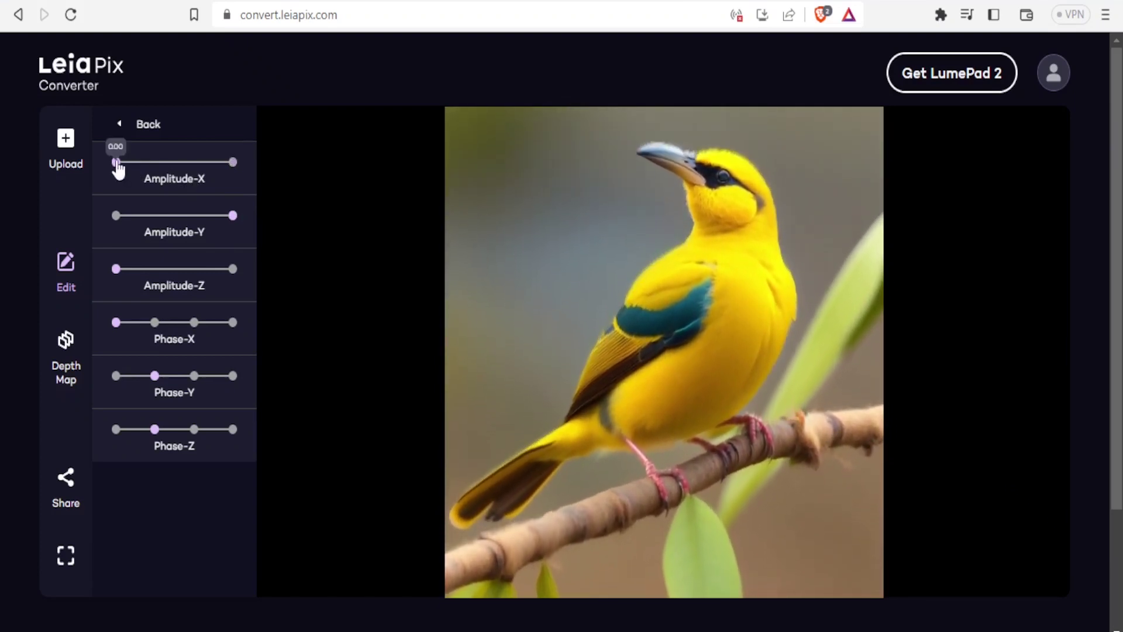
Step: Try Amplitude-Y at 0.00, return it to its maximum, and set Phase-X and Phase-Z to their maximum
left_click(115, 216)
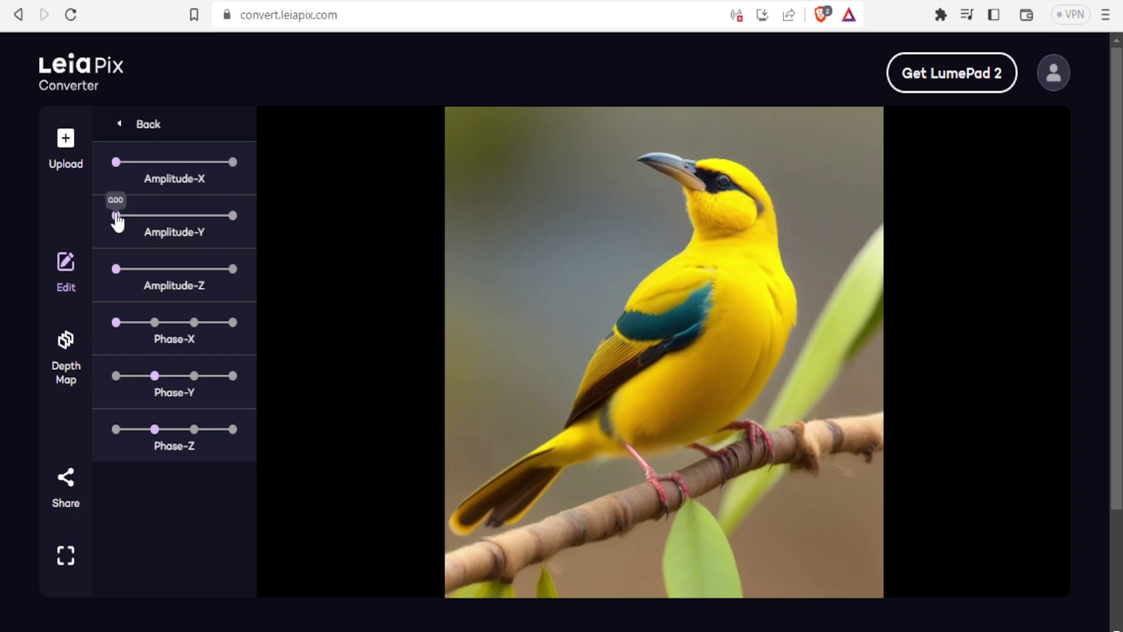
left_click(233, 215)
left_click(233, 322)
left_click(233, 429)
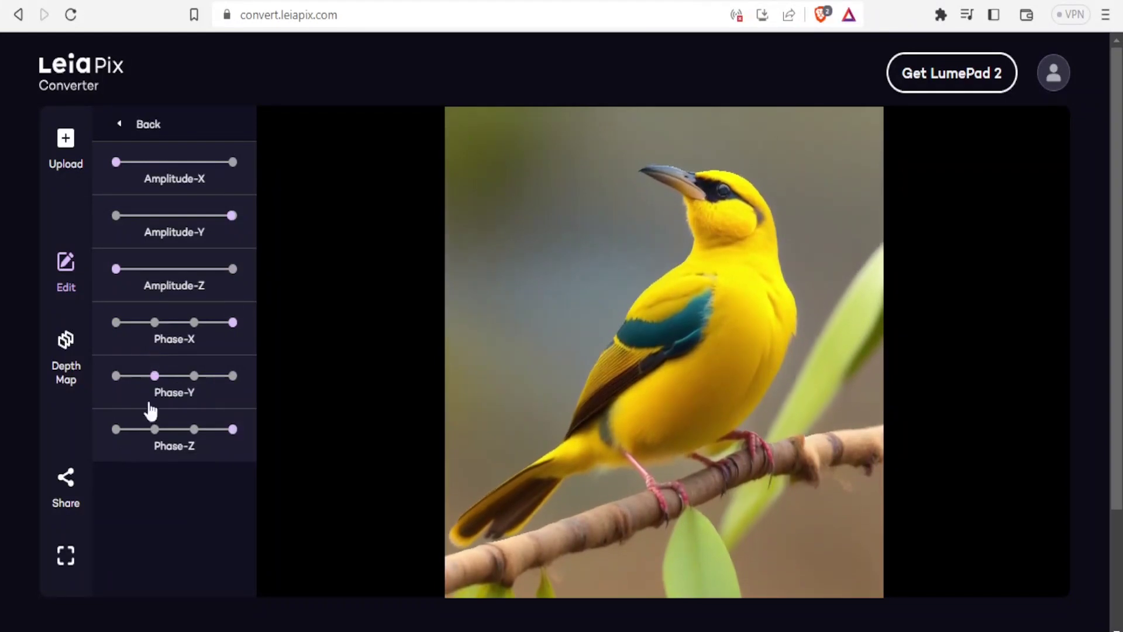
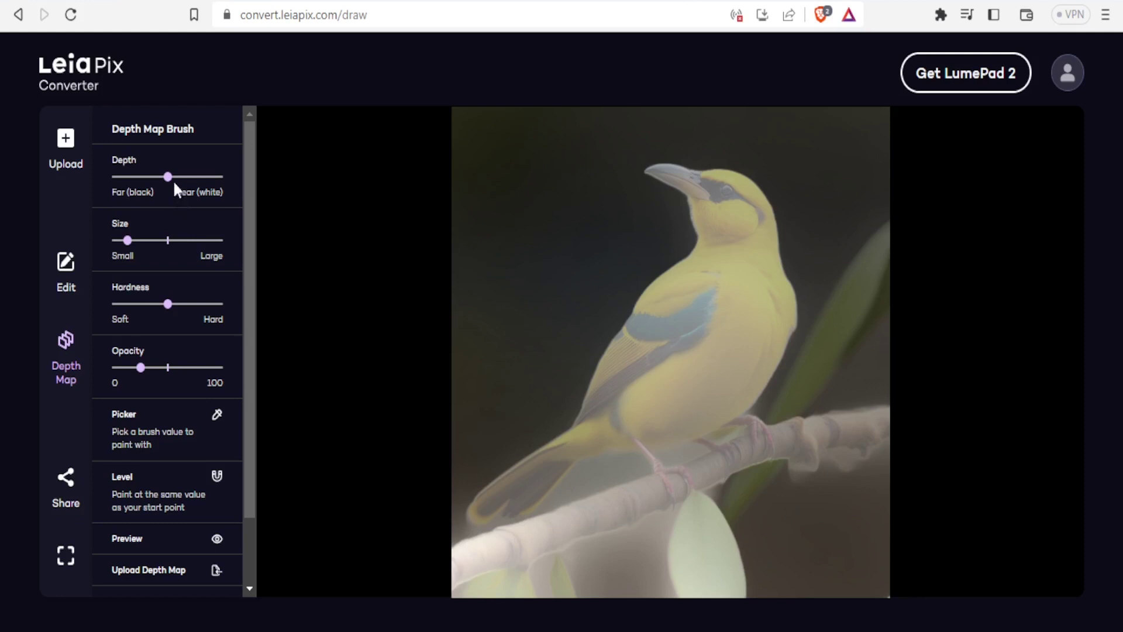
Step: Shift the depth map brush toward Near with the smallest size and a softer hardness, and toggle the preview to show the animation
left_click_drag(169, 176, 225, 177)
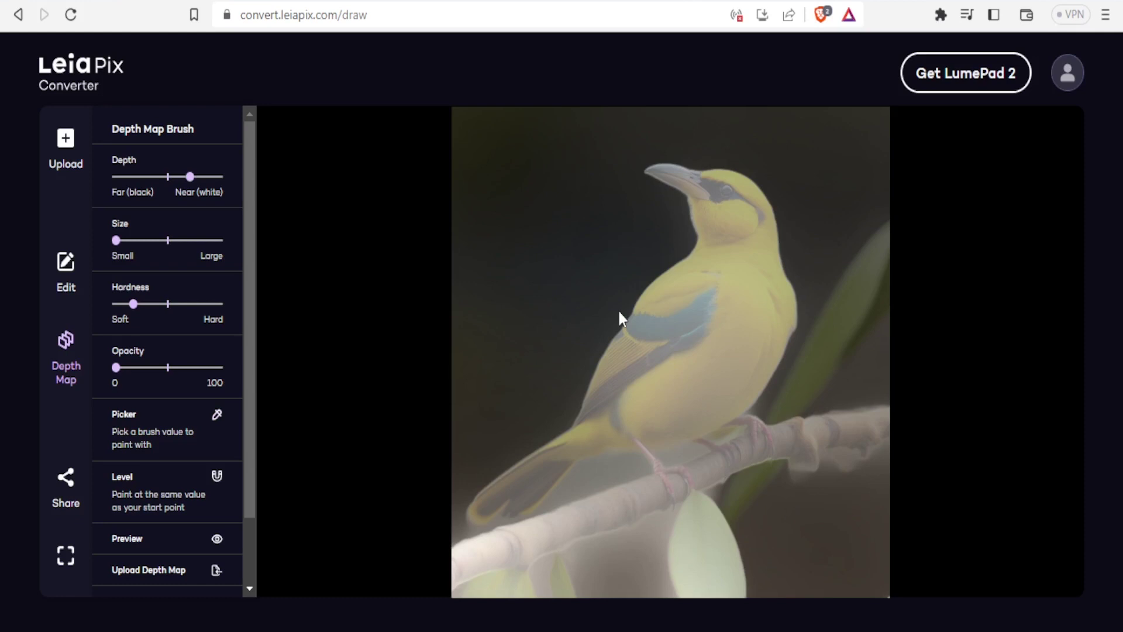
left_click_drag(250, 422, 257, 483)
left_click(219, 462)
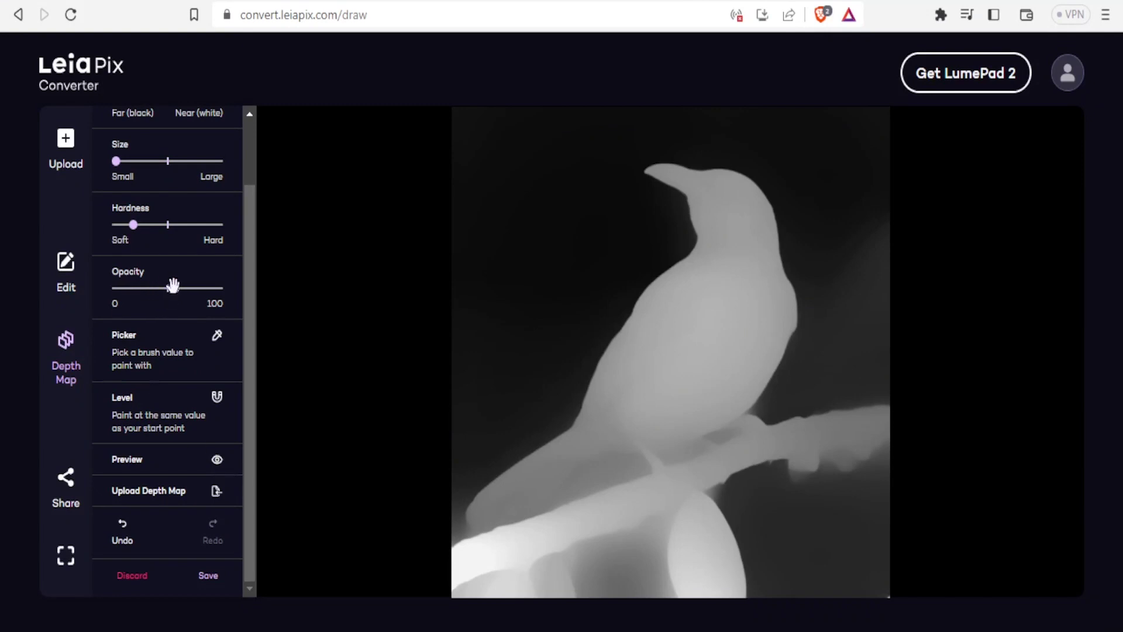
left_click(217, 462)
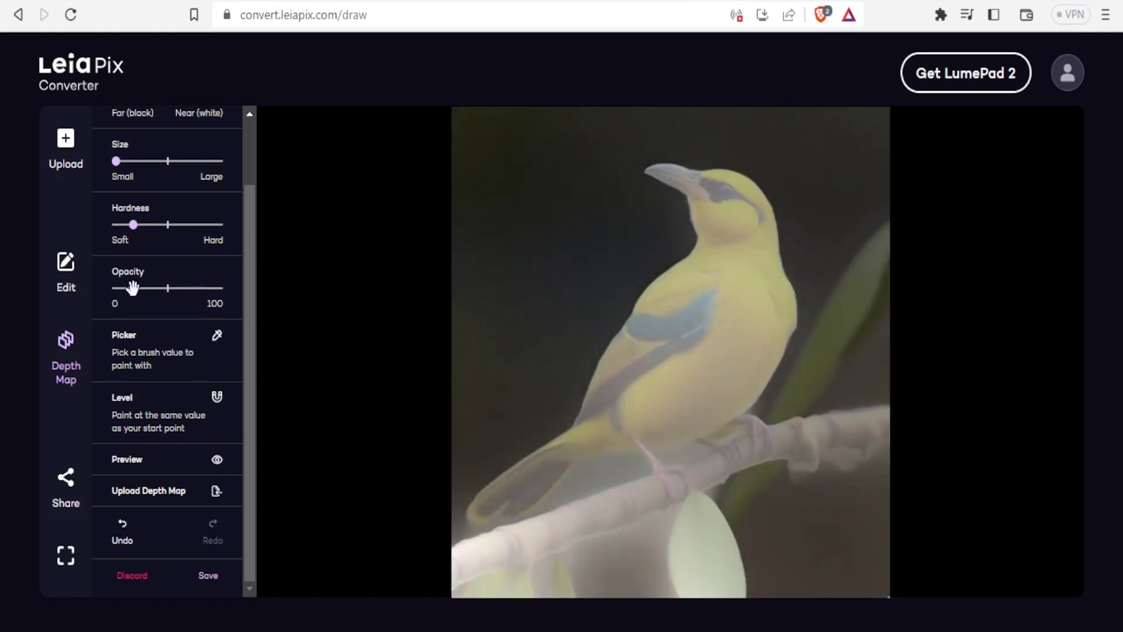
left_click(217, 461)
Step: Try different brush opacities, settle near the middle, and dismiss the depth map file chooser without picking a file
left_click_drag(183, 287, 210, 295)
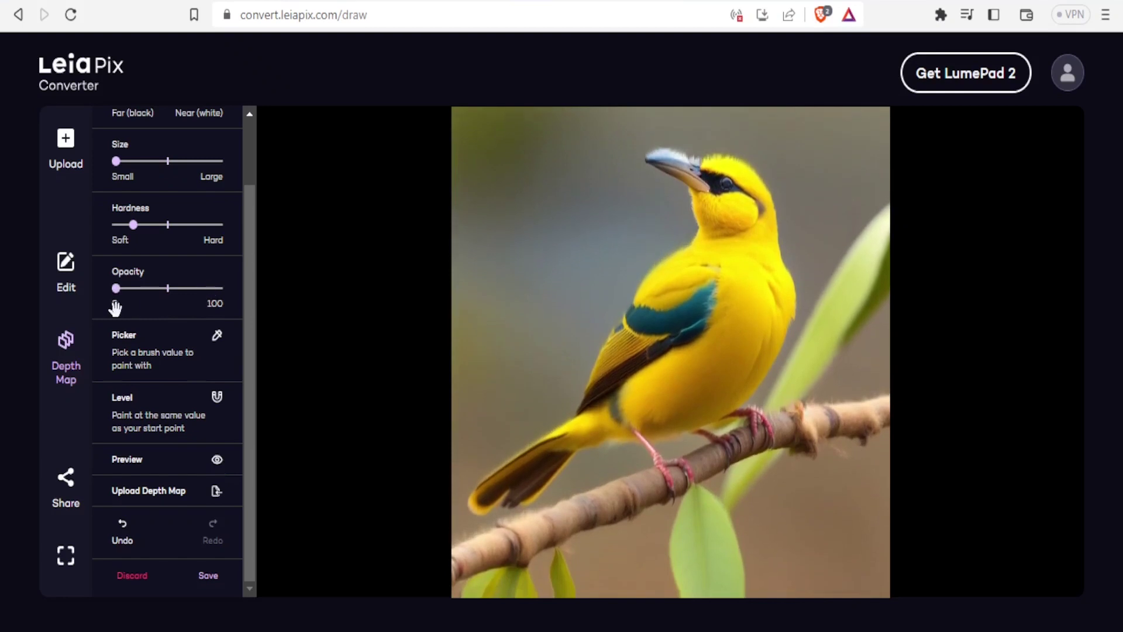
left_click_drag(115, 308, 193, 305)
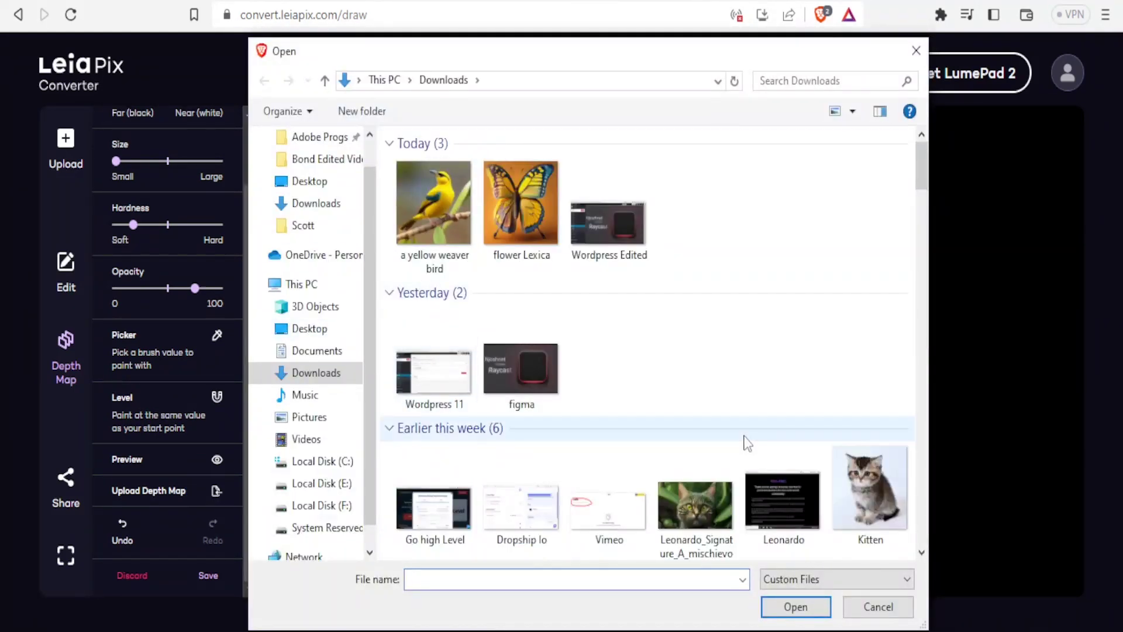
left_click(870, 610)
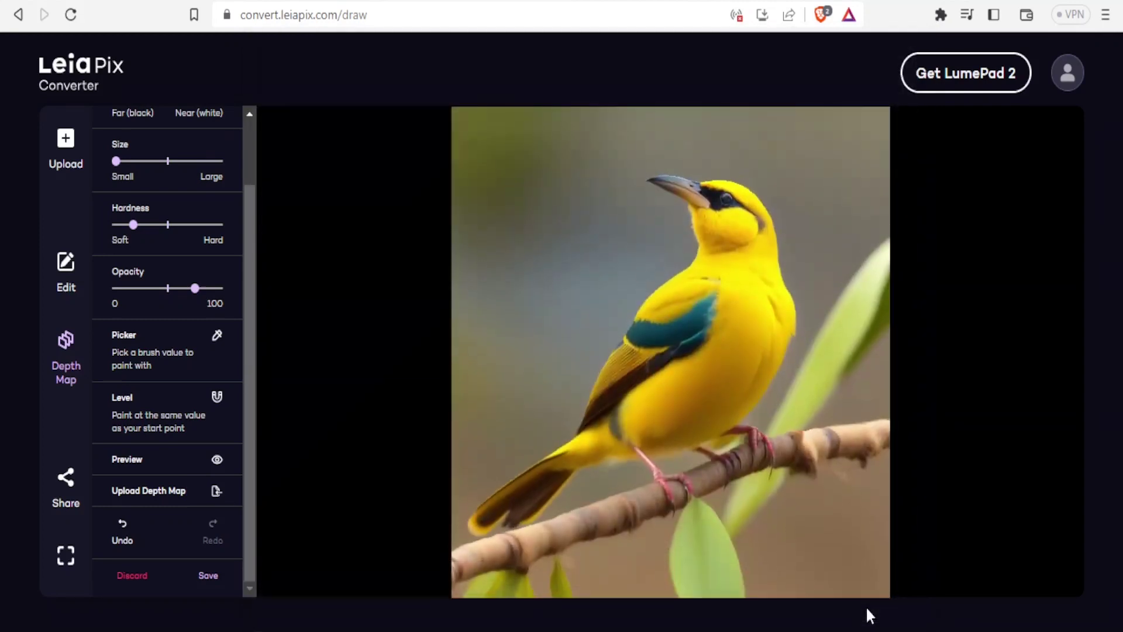
left_click_drag(249, 461, 248, 409)
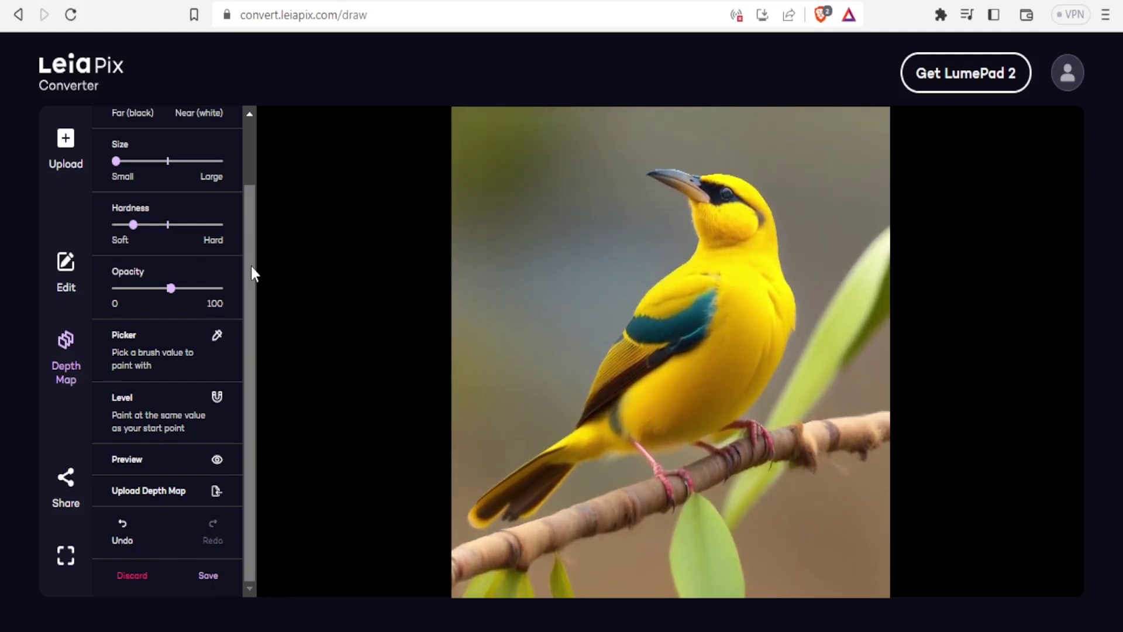
Step: Set the brush hardness slightly above the midpoint and the brush size to the midpoint, and save the depth map
left_click_drag(133, 224, 176, 223)
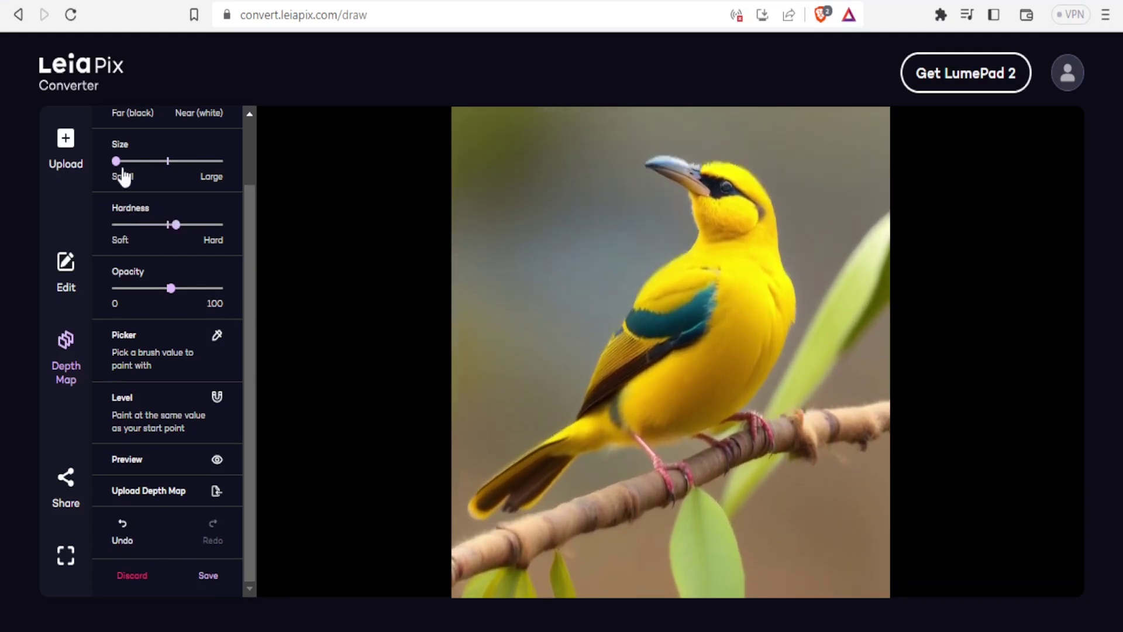
left_click_drag(117, 160, 168, 162)
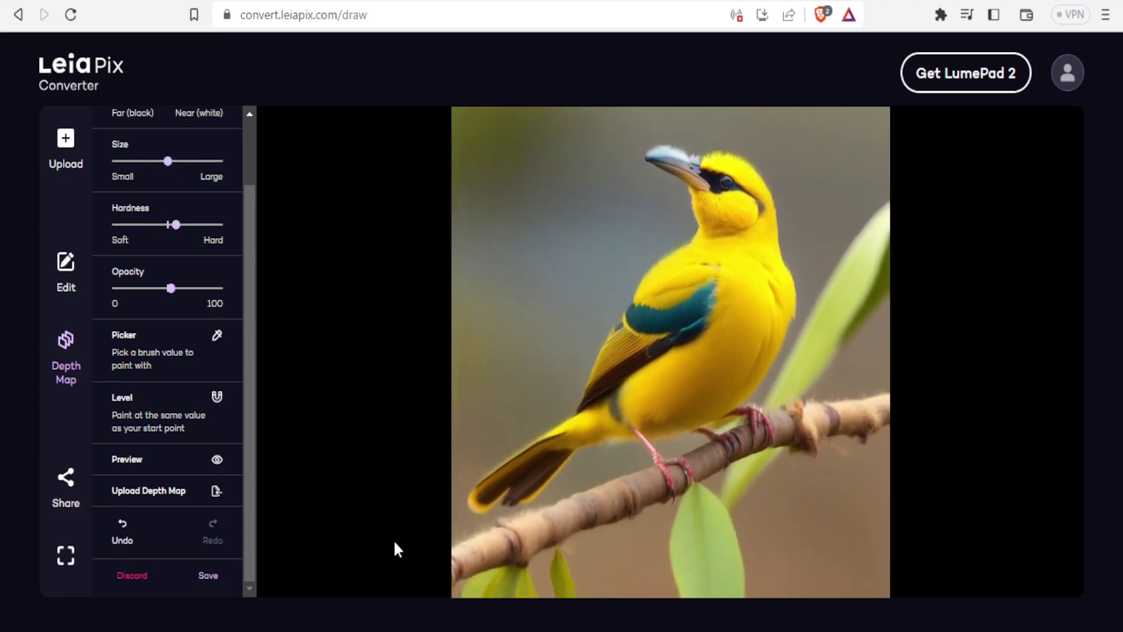
left_click(210, 576)
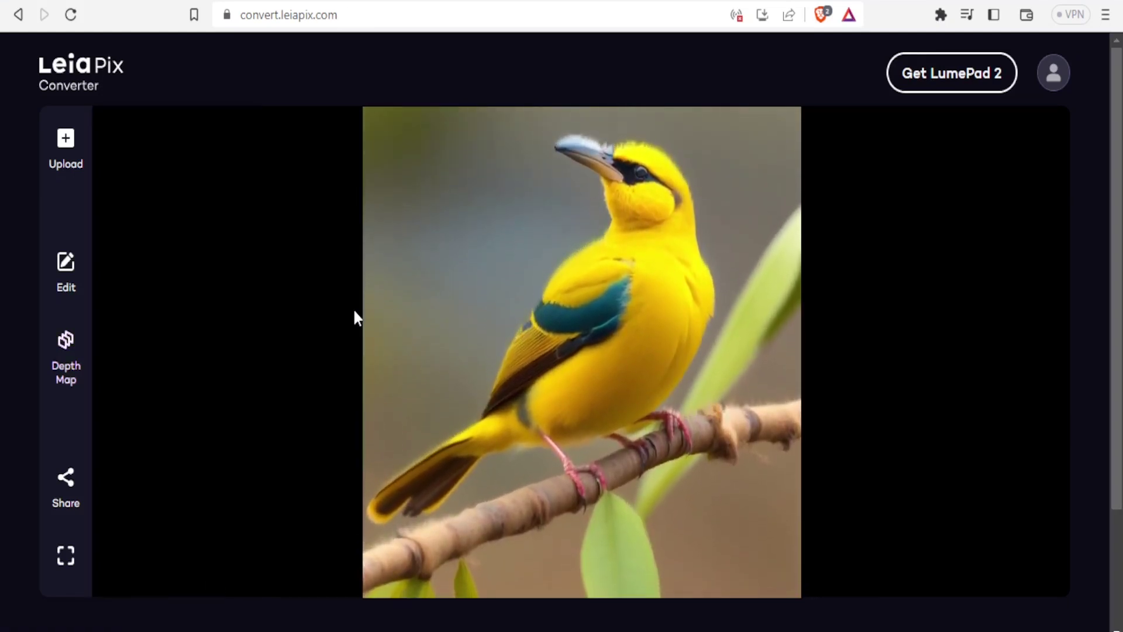
Step: Review the advanced motion settings and the depth map brush settings, and view the animation in the enlarged view and back
left_click(75, 268)
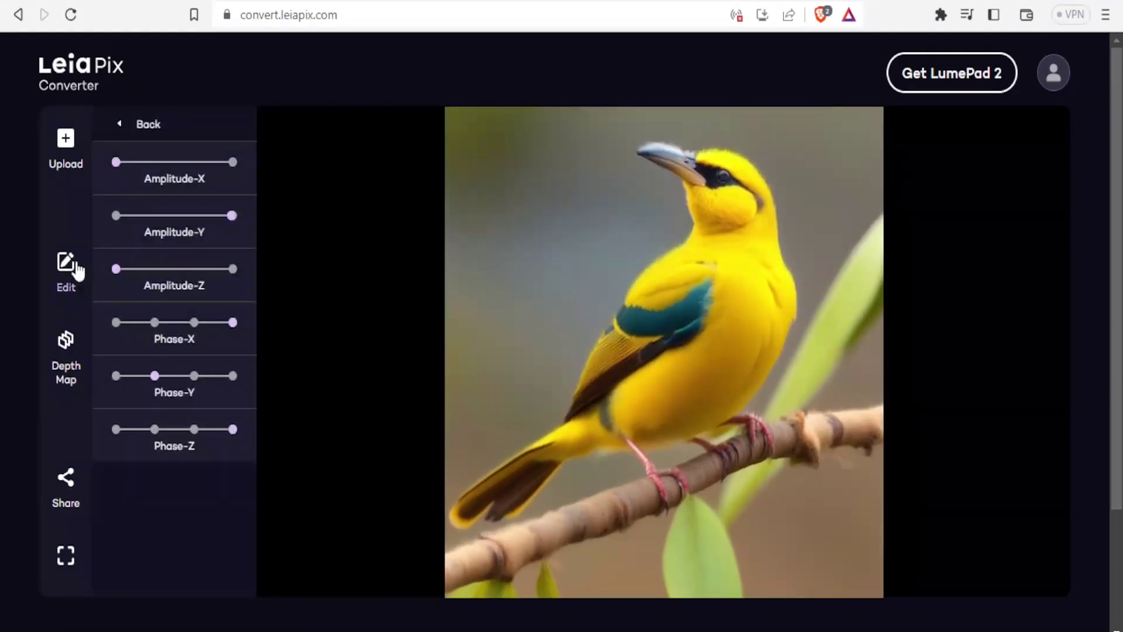
left_click(69, 354)
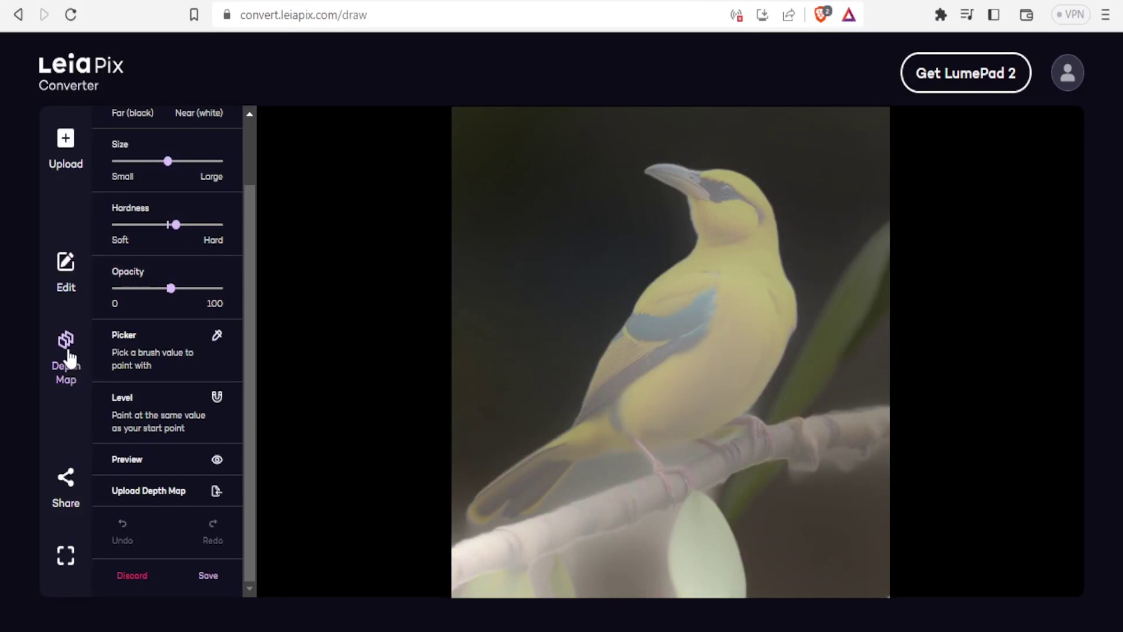
left_click(68, 354)
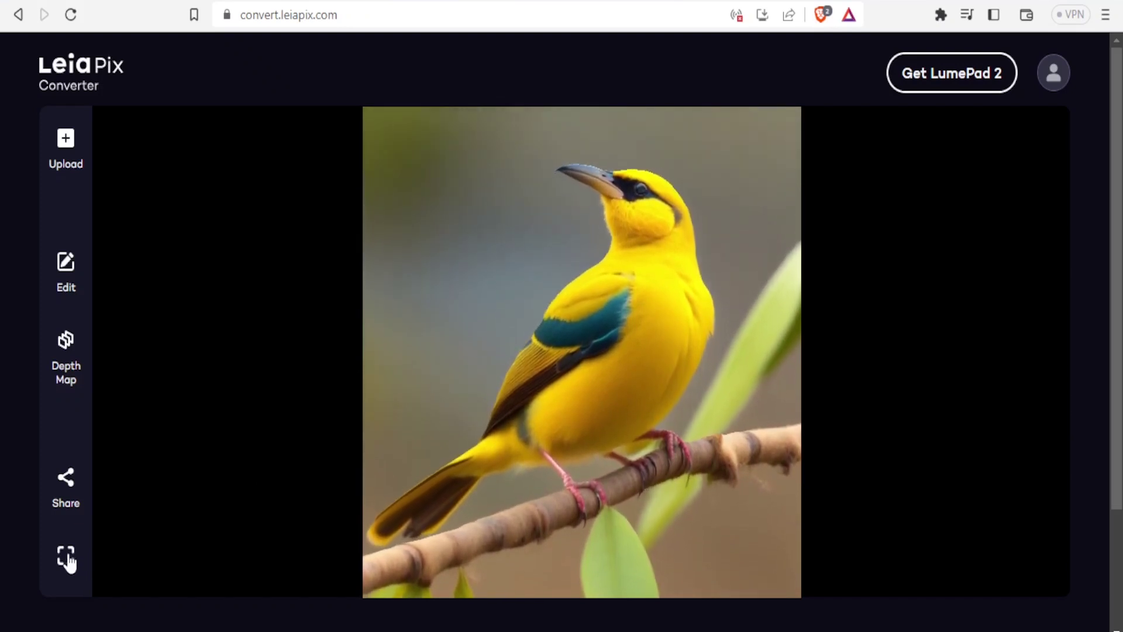
left_click(67, 560)
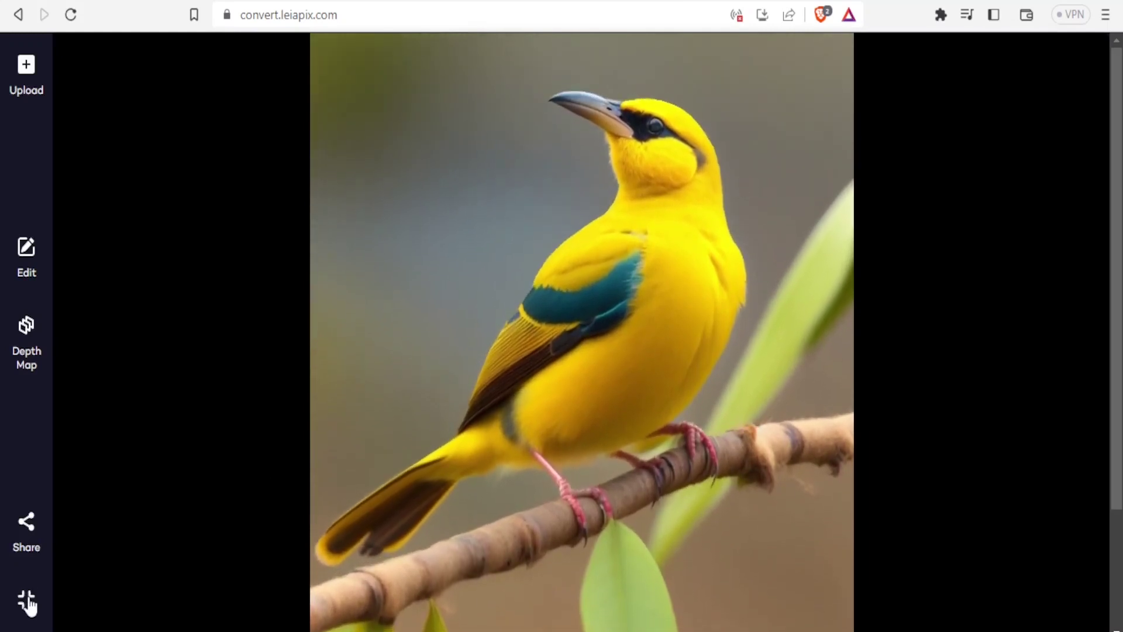
left_click(26, 603)
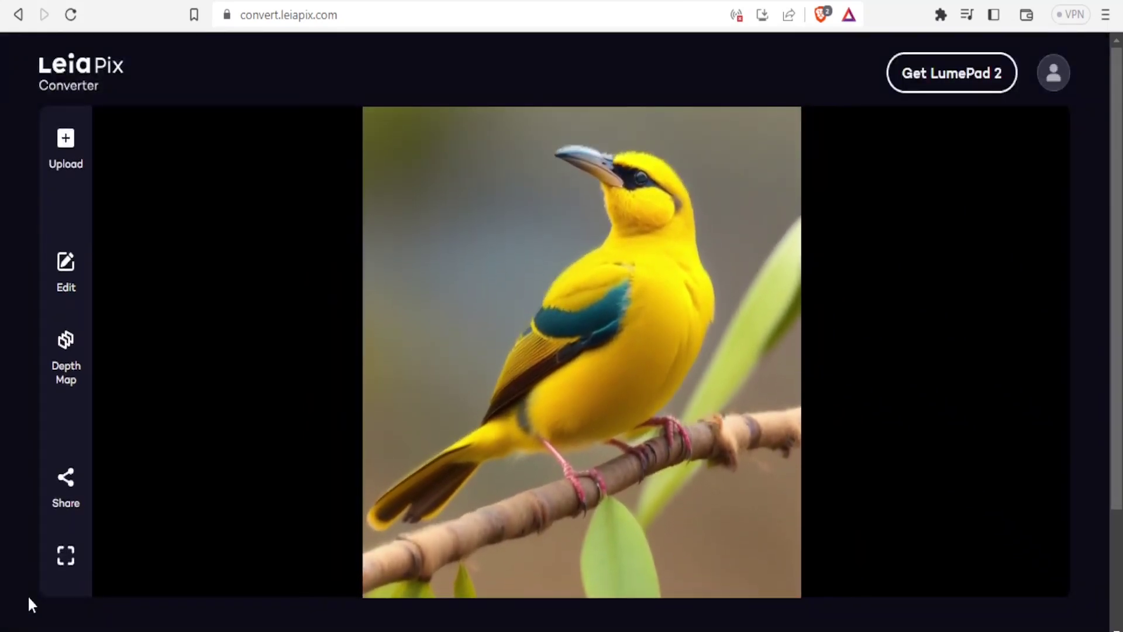
Step: Copy the animation's share link and export the bird animation as a Full Size GIF named "a yellow weaver bird Final" in Downloads
left_click(68, 479)
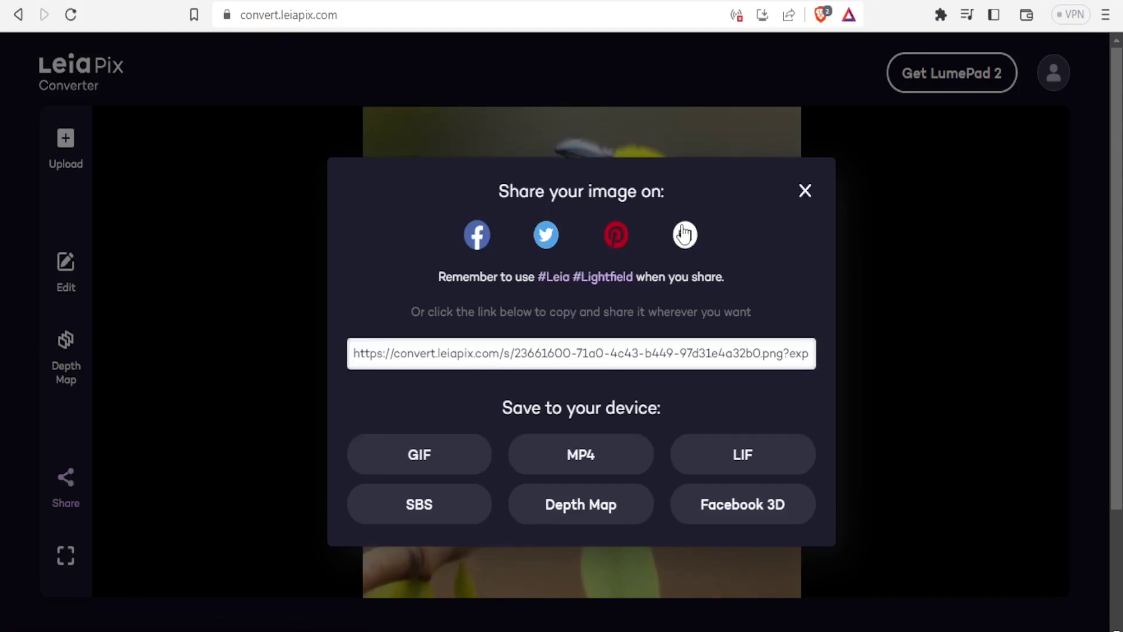
left_click(502, 357)
left_click(432, 462)
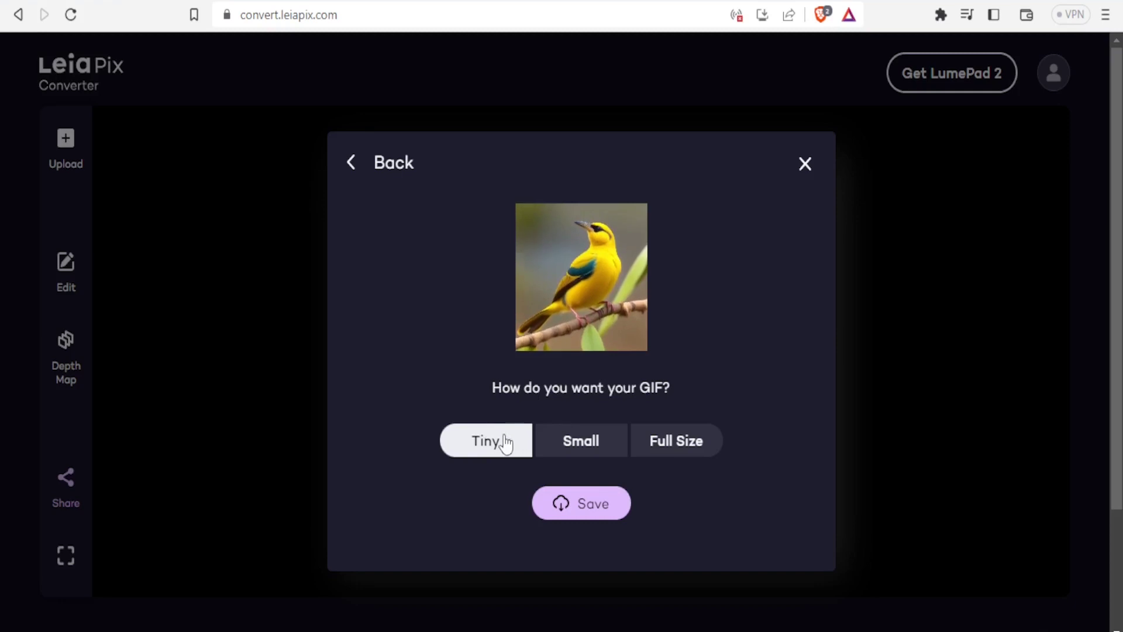
left_click(563, 443)
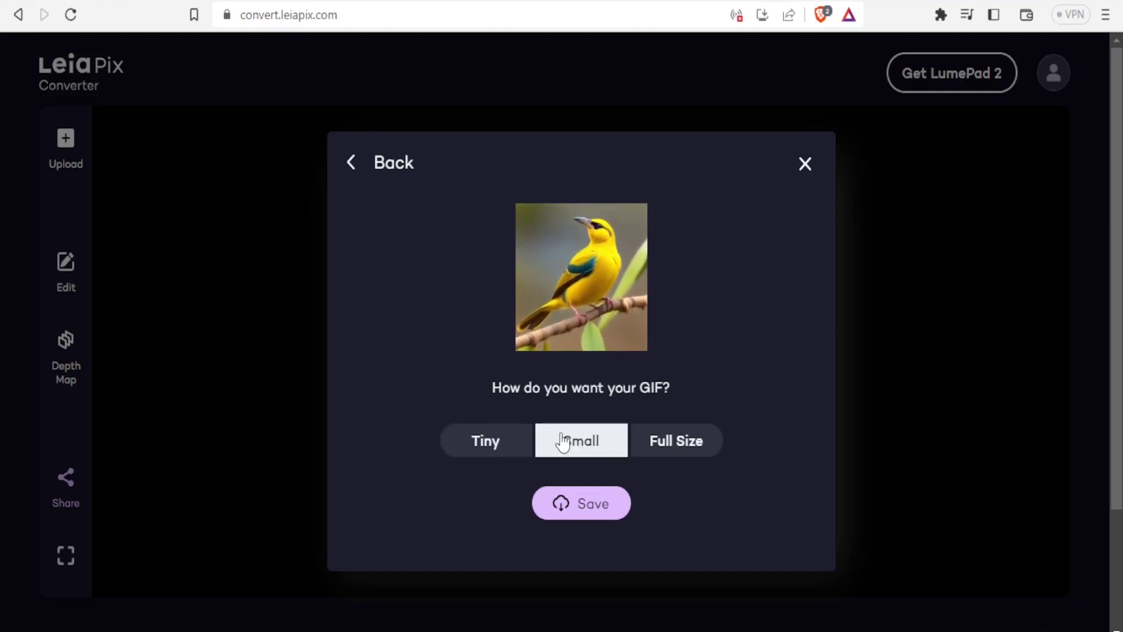
left_click(677, 445)
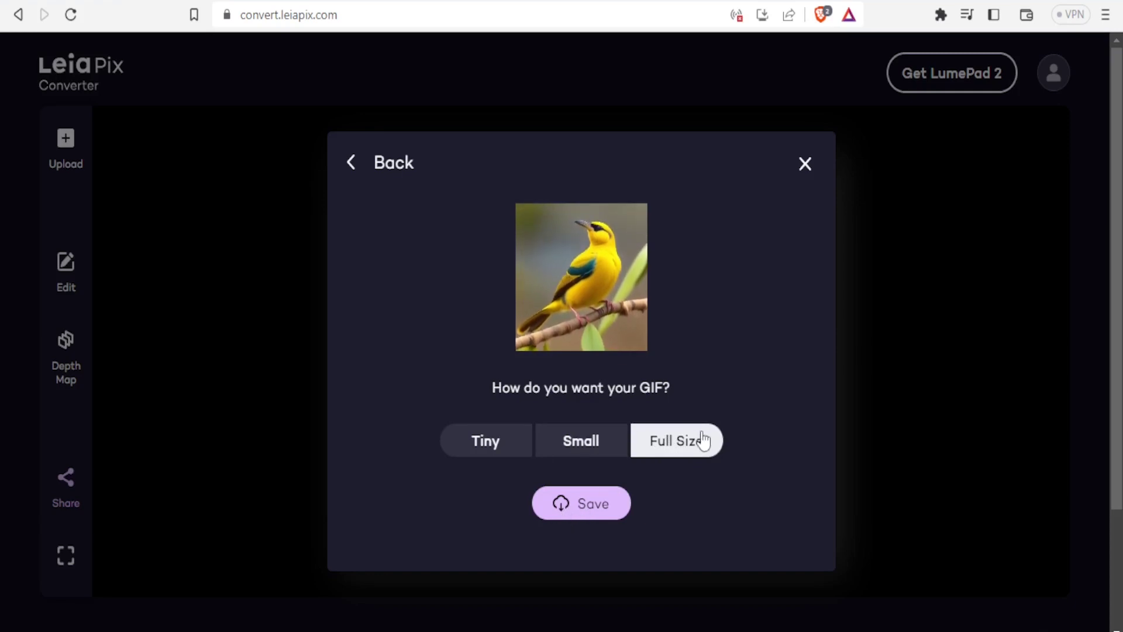
left_click(571, 517)
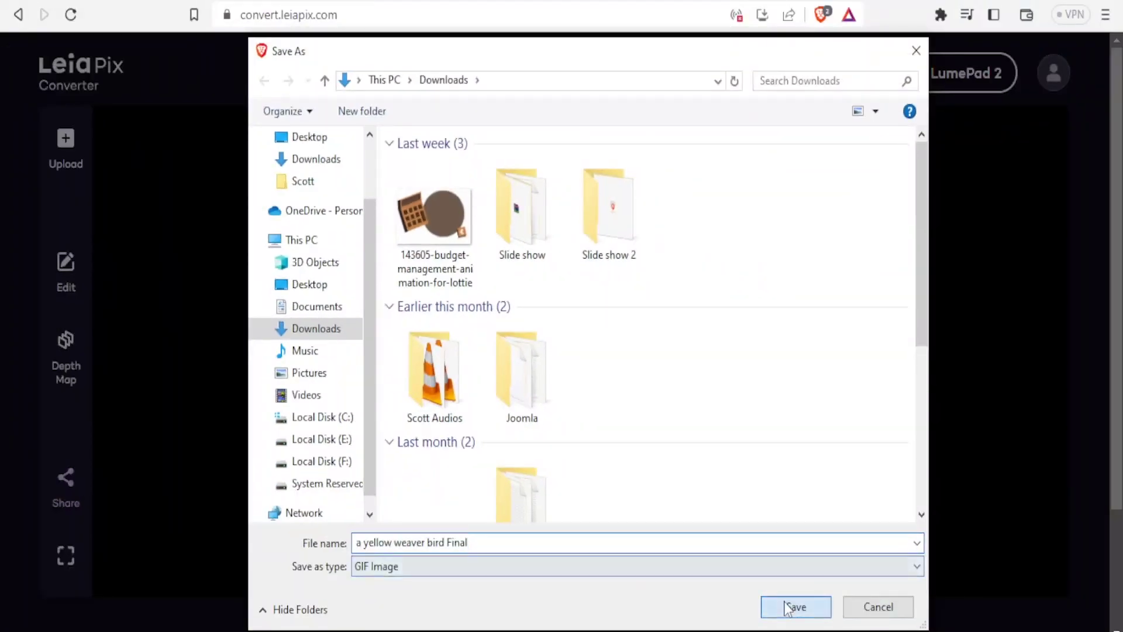
left_click(784, 601)
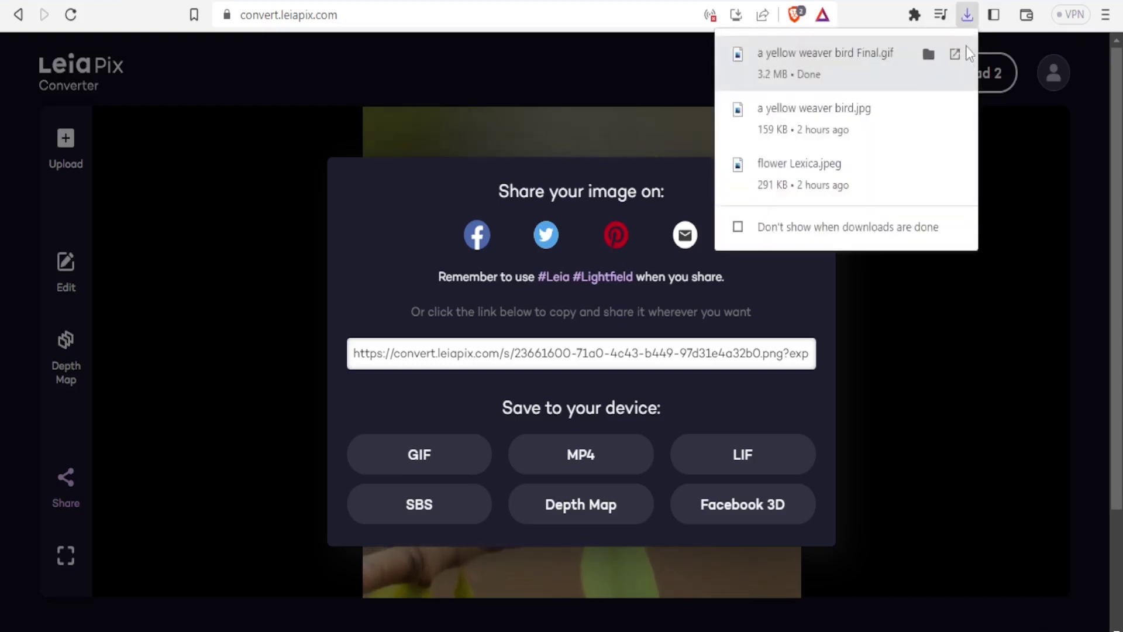
Step: Show the downloaded "a yellow weaver bird Final" GIF in its folder and open it for viewing
left_click(924, 52)
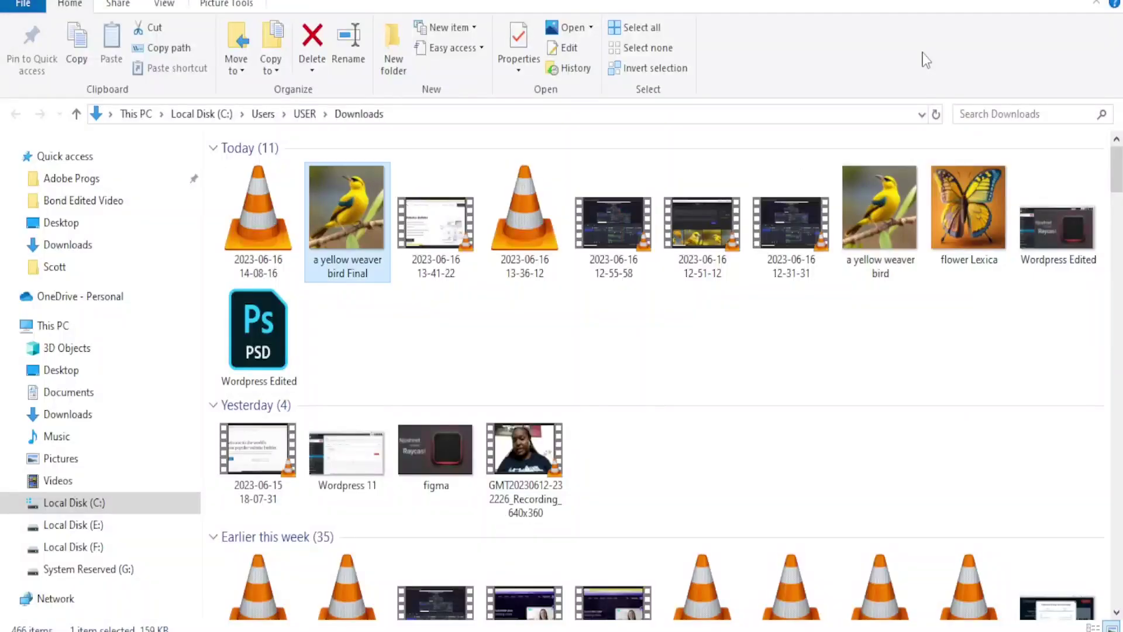
double_click(353, 227)
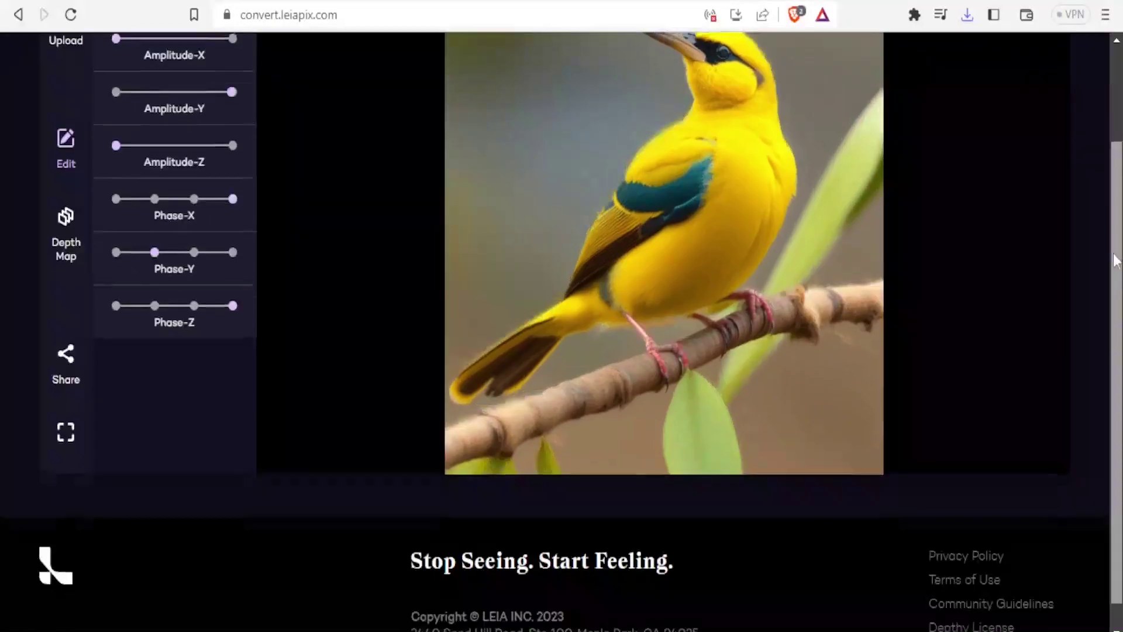
scroll(1113, 156, "up", 2)
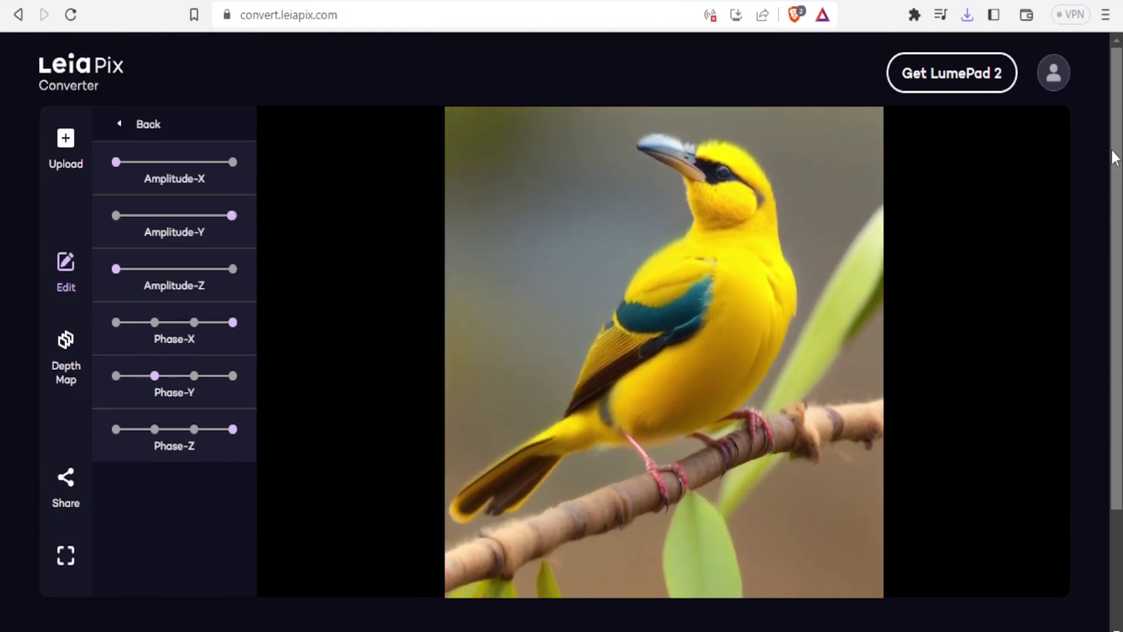
scroll(1117, 146, "down", 1)
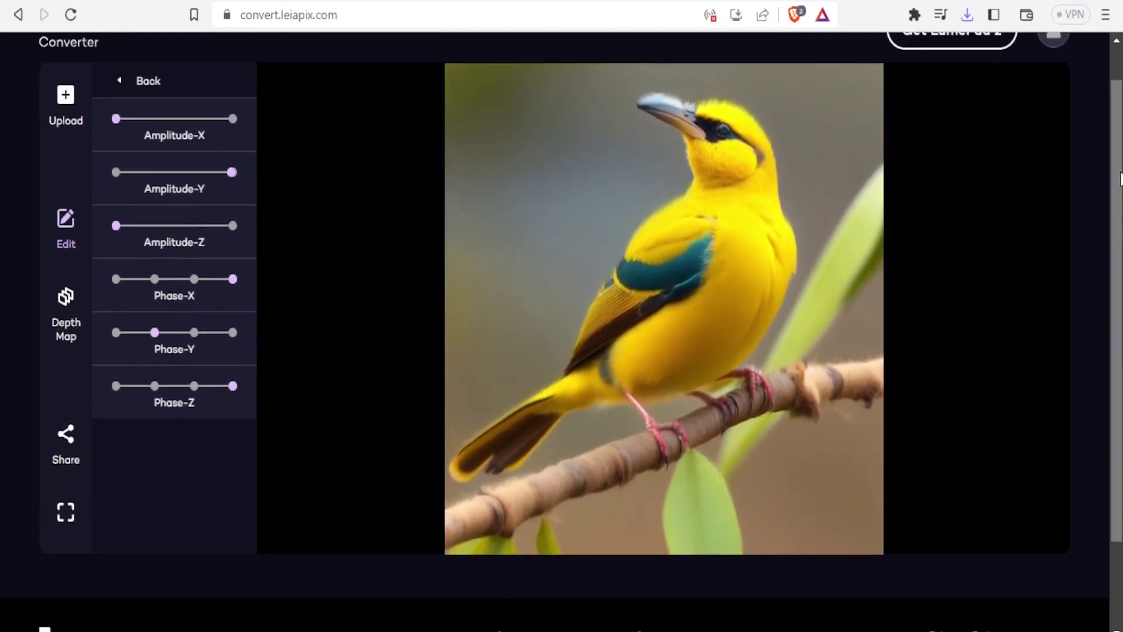
scroll(1117, 120, "up", 1)
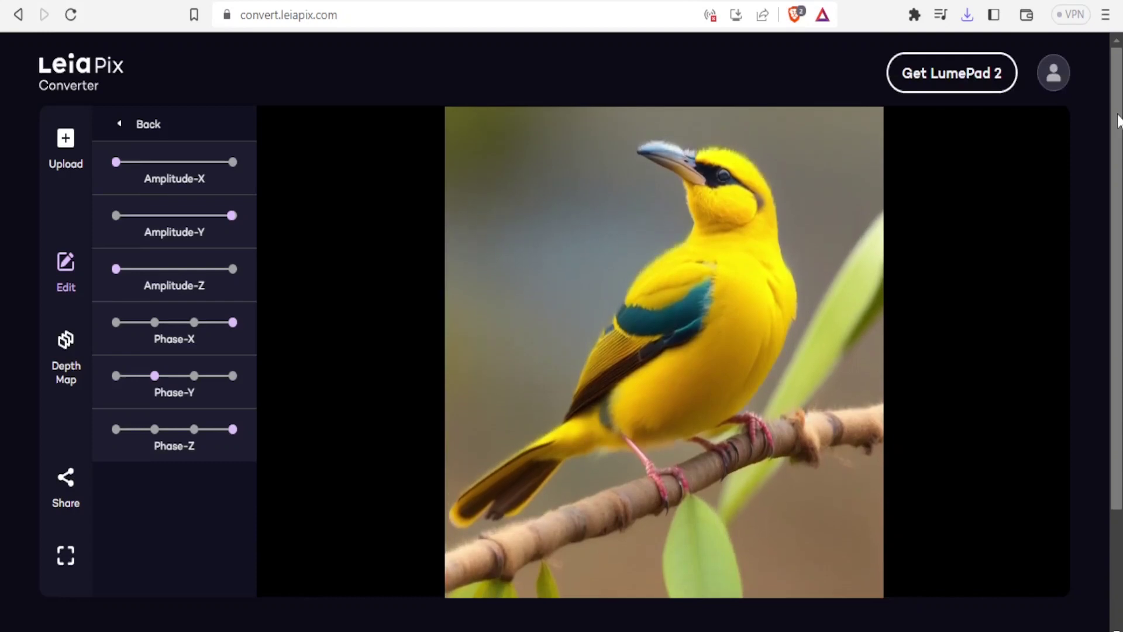